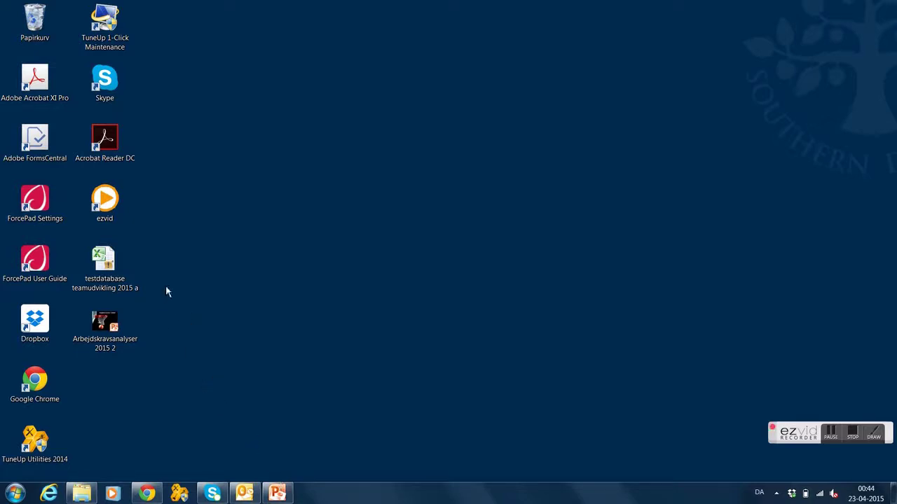
- Open the desktop workbook "testdatabase teamudvikling 2015 a" and look over the Fornavn column in the Database sheet
double_click(105, 265)
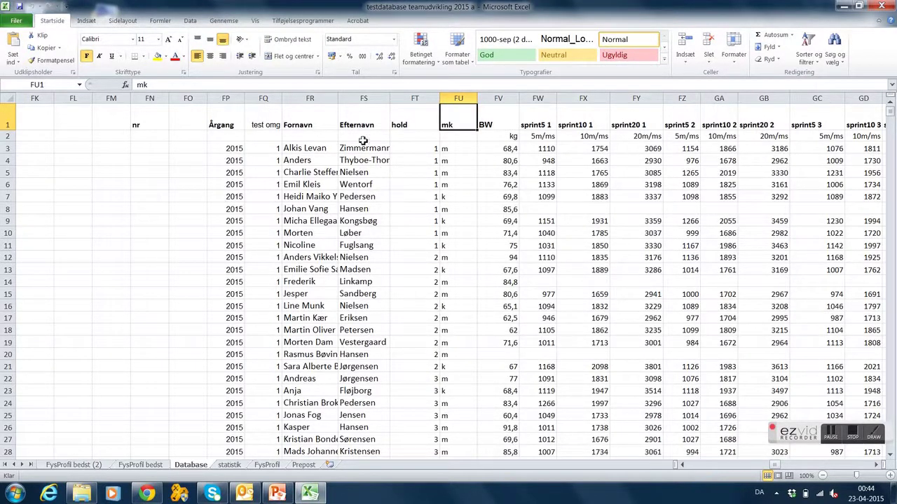
left_click(256, 20)
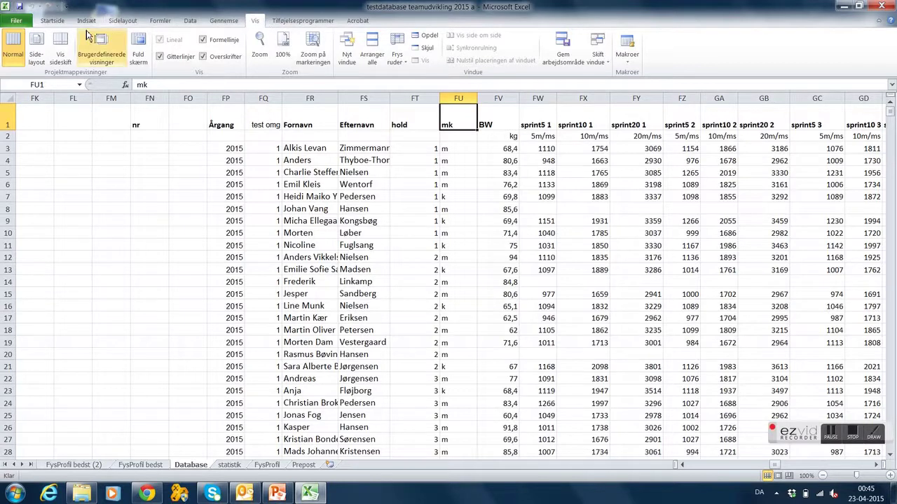
left_click(52, 21)
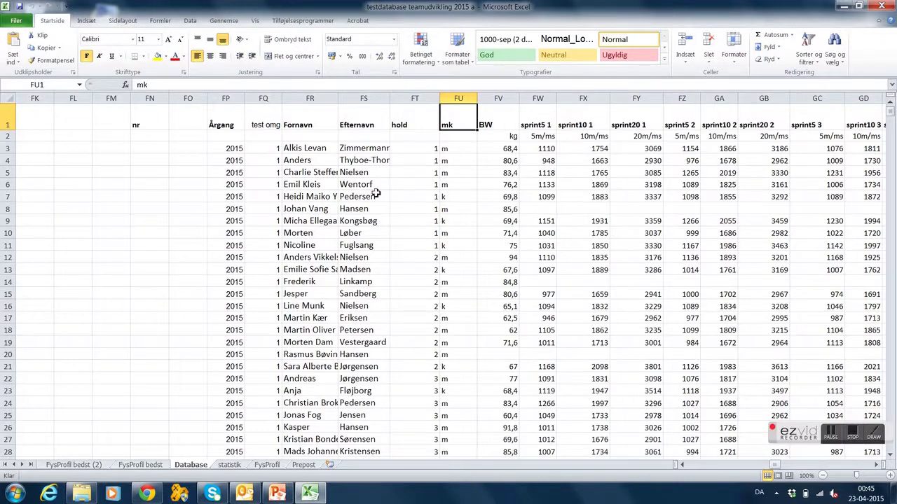
left_click_drag(312, 174, 305, 246)
left_click(303, 314)
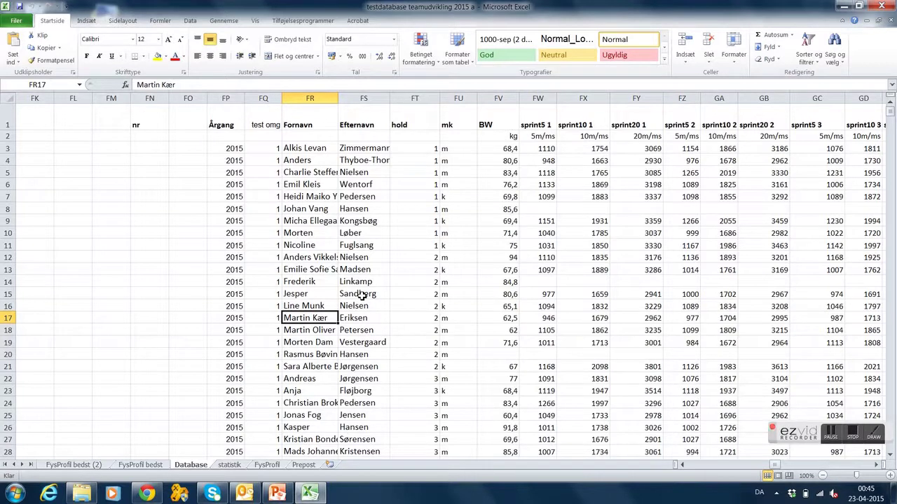
- Go back to column A and examine the Søgekriterier row and the extracted data block starting at the Årgang heading in row 10
key("Home")
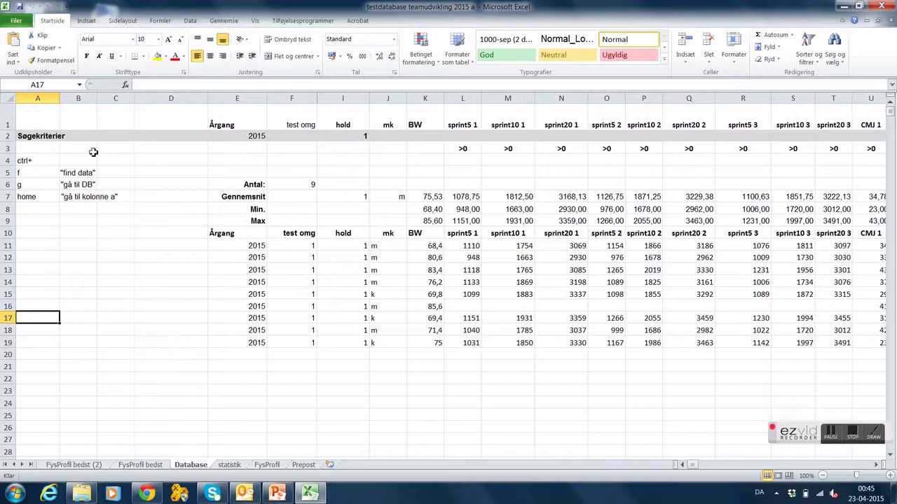
left_click_drag(54, 137, 449, 138)
left_click(396, 150)
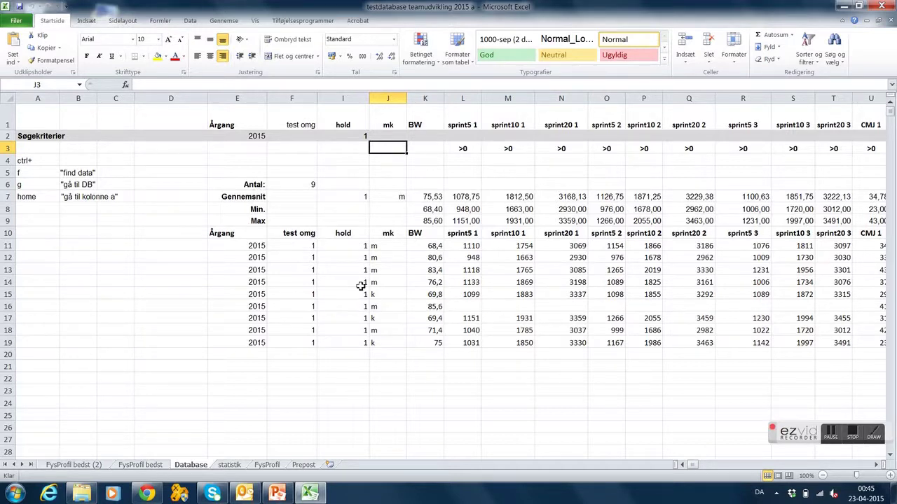
left_click_drag(237, 236, 820, 343)
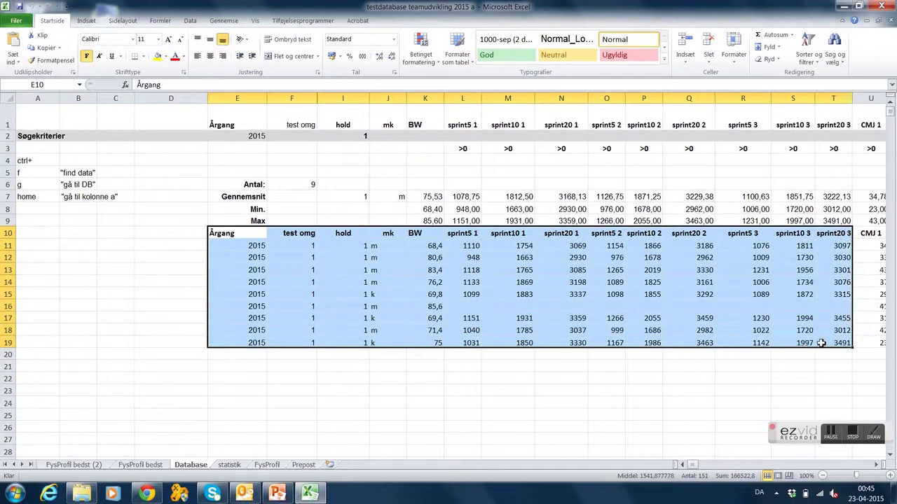
left_click(365, 366)
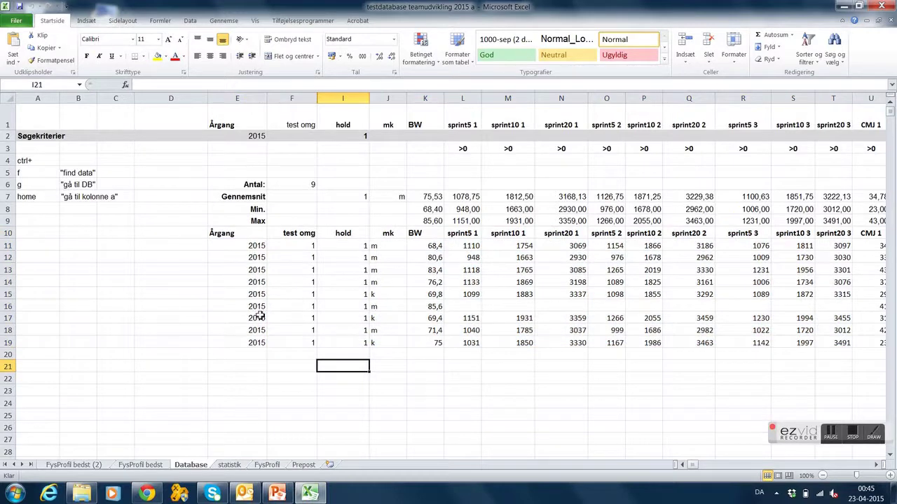
- Inspect the Antal formula and the Gennemsnit, Min. and Max formulas for BW, comparing them with the BW values beneath
left_click(300, 186)
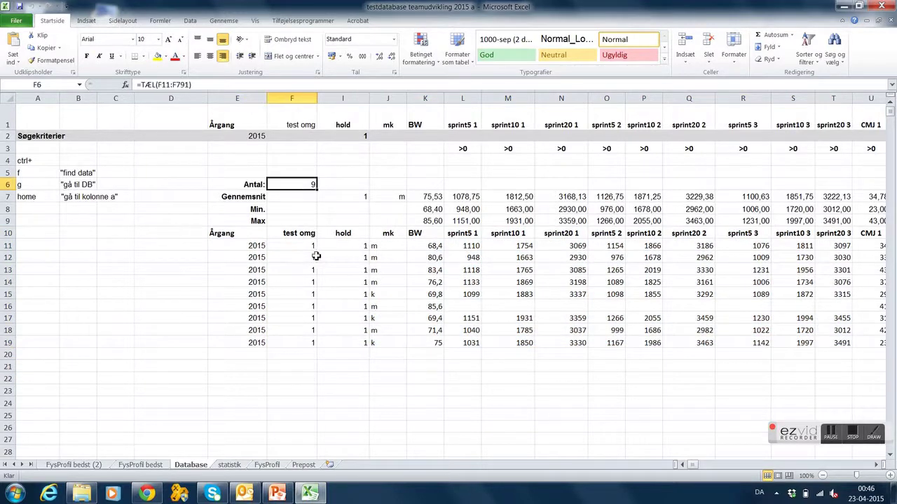
left_click(426, 198)
left_click_drag(419, 232, 456, 232)
left_click(432, 197)
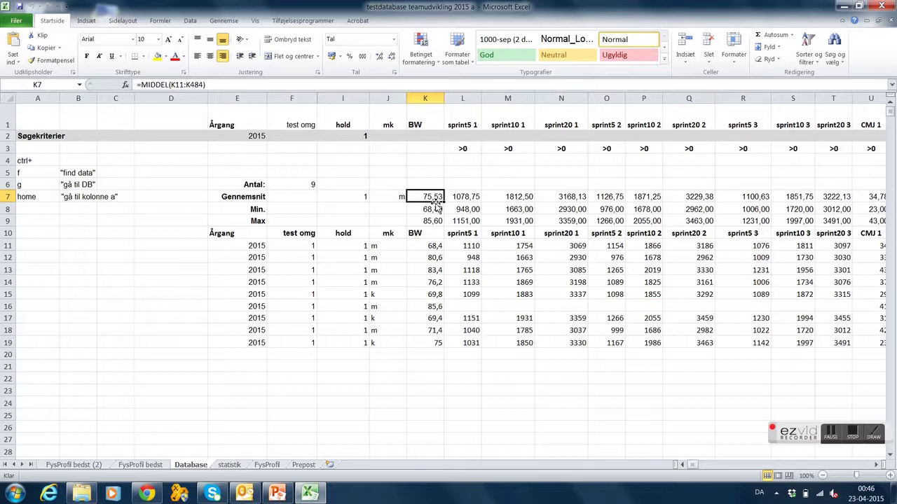
left_click_drag(438, 250, 439, 342)
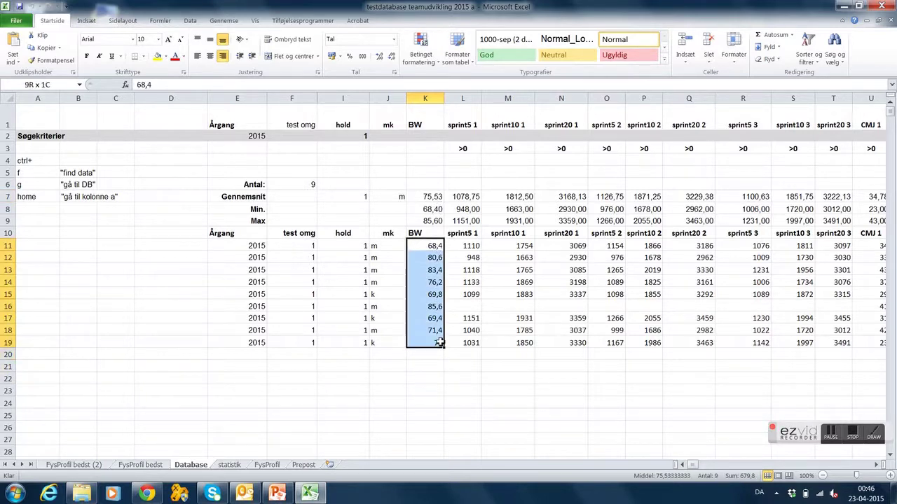
left_click(433, 211)
left_click(435, 222)
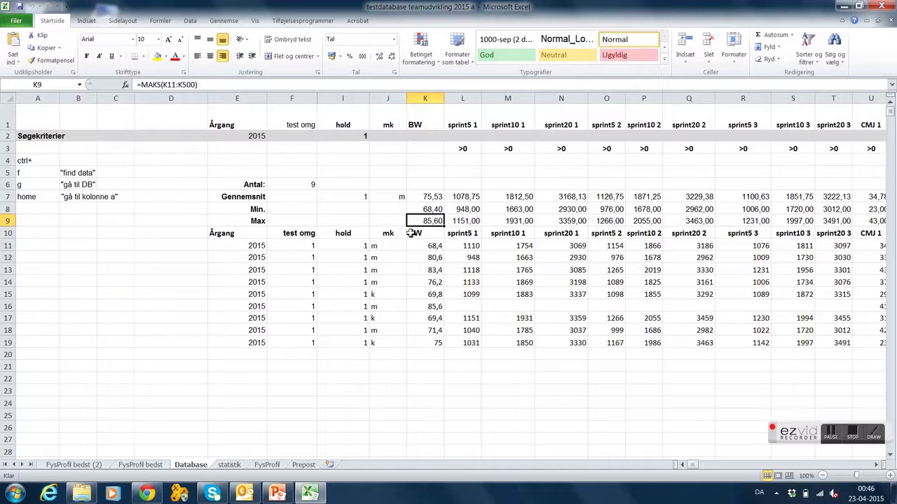
- Set the search criteria in row 2 to Årgang 2015 and test omg 1
left_click(256, 137)
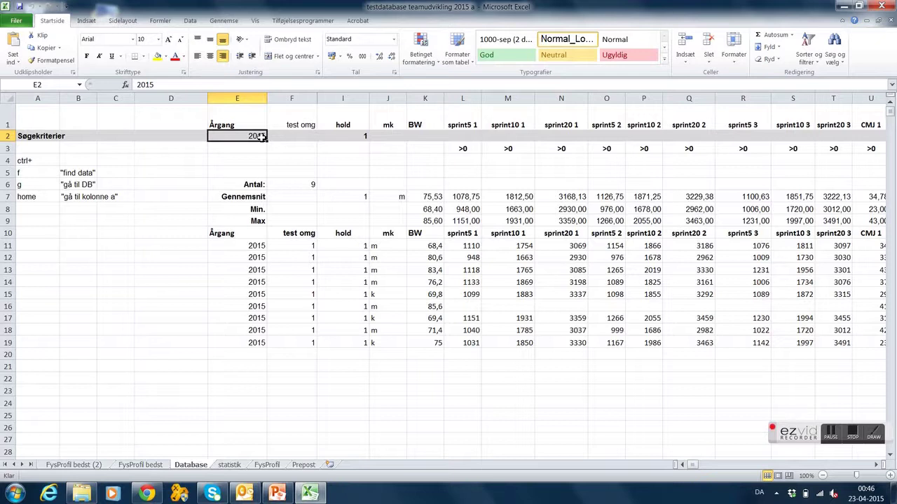
type("2015")
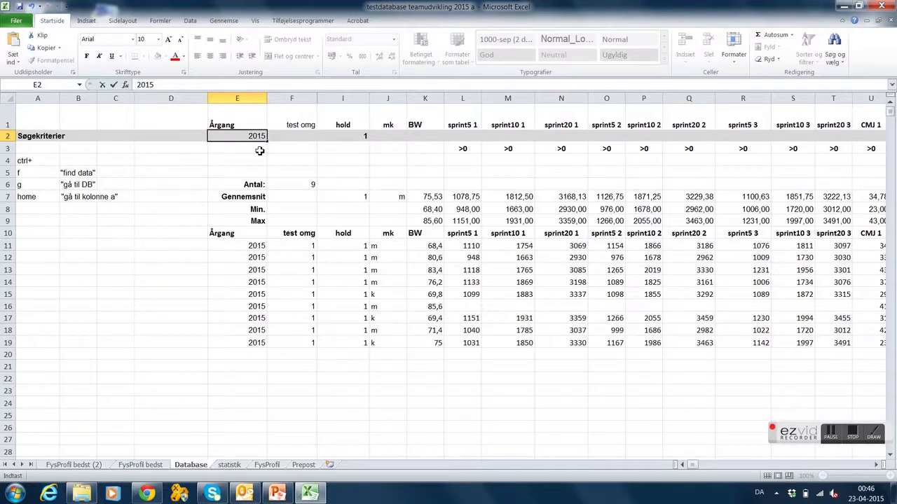
left_click(259, 151)
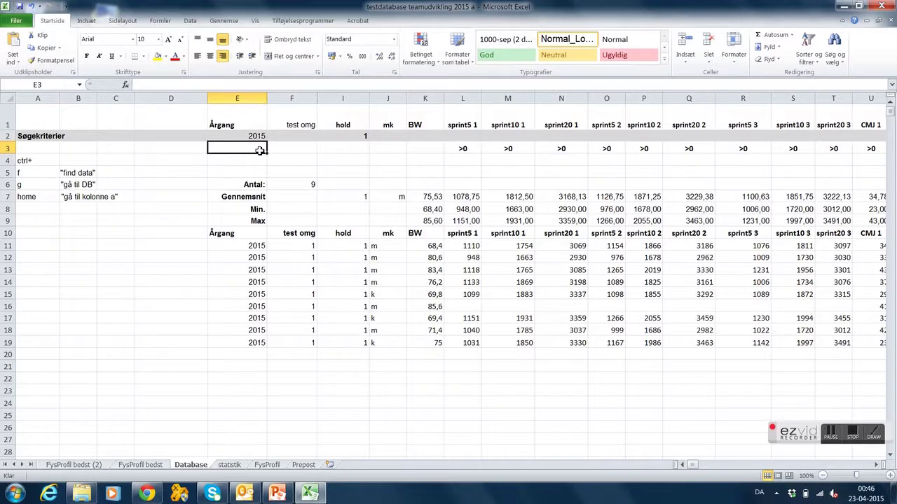
key("Up")
key("Right")
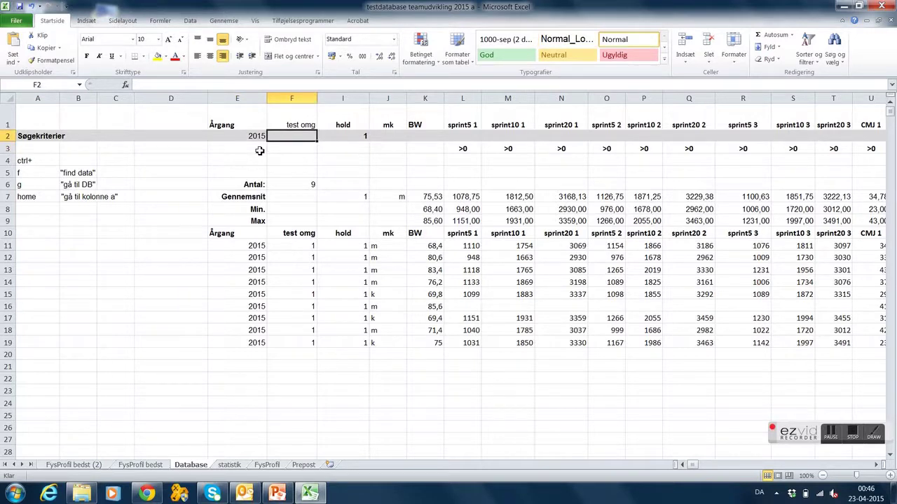
type("1")
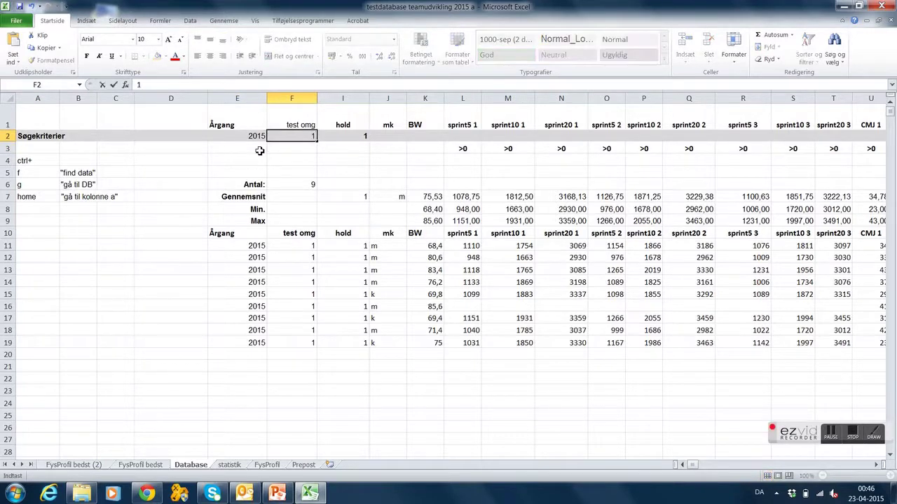
key("Return")
- Clear the hold criterion in cell I2 so the search is not limited to one team
key("Right")
key("Up")
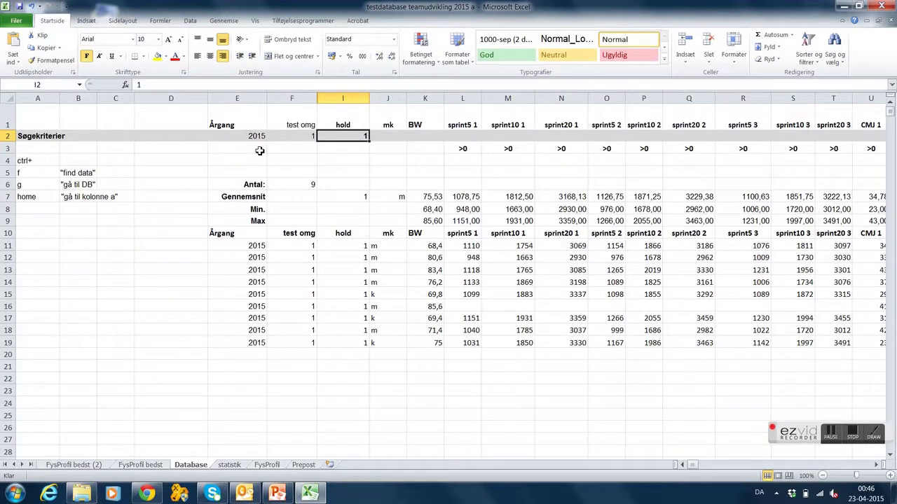
key("Down")
key("Right")
key("Up")
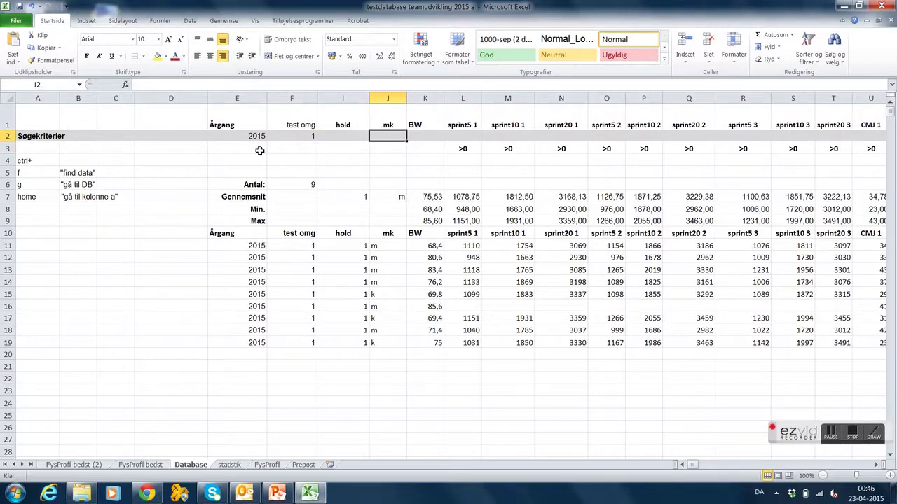
- Examine the sprint criteria cells in row 2, the blank sprint5 1 result in row 16 and the >0 conditions in row 3
key("Right")
key("Right")
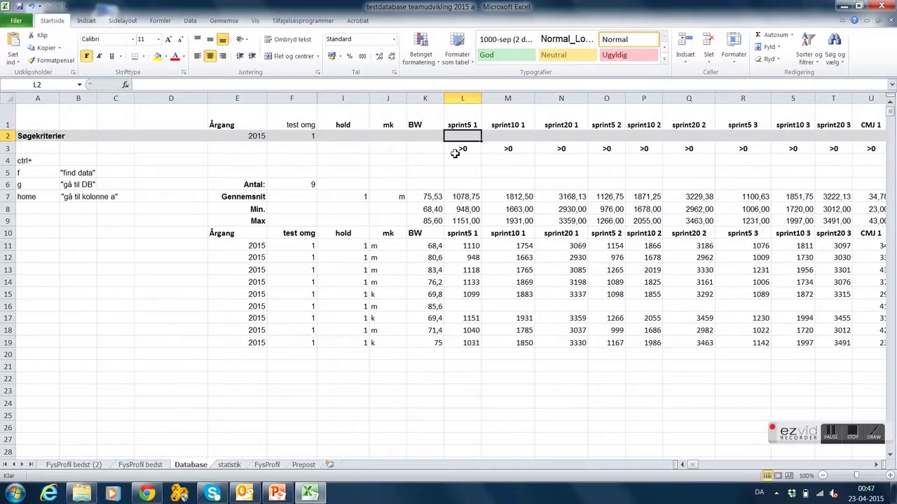
left_click(495, 137)
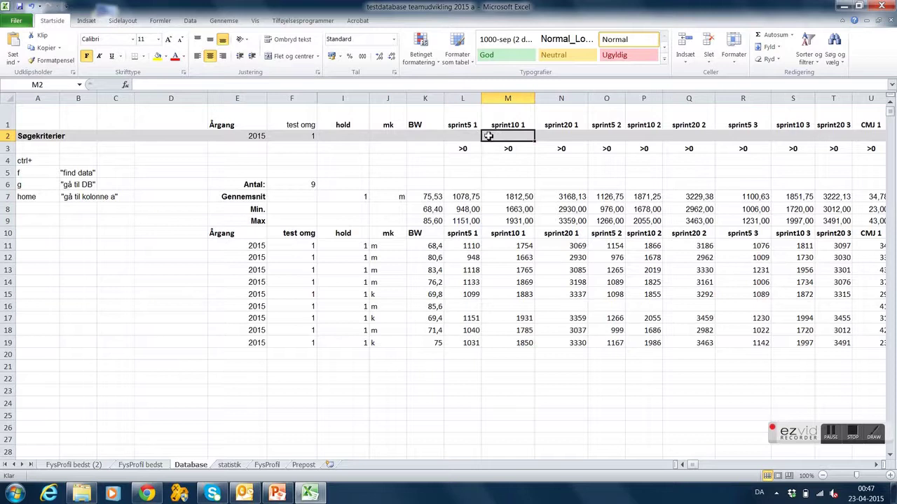
left_click(468, 136)
left_click(507, 136)
left_click(472, 294)
left_click(470, 306)
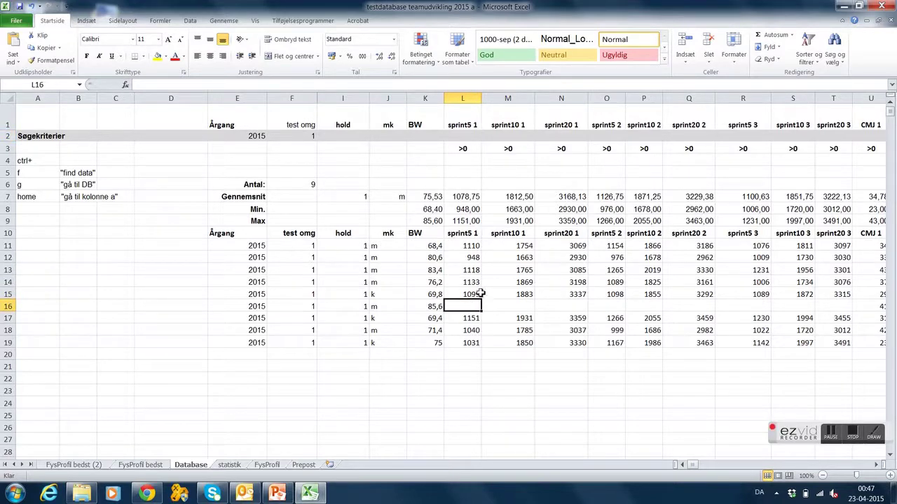
left_click(475, 295)
left_click(473, 306)
left_click(466, 149)
left_click_drag(610, 147, 827, 155)
left_click(827, 151)
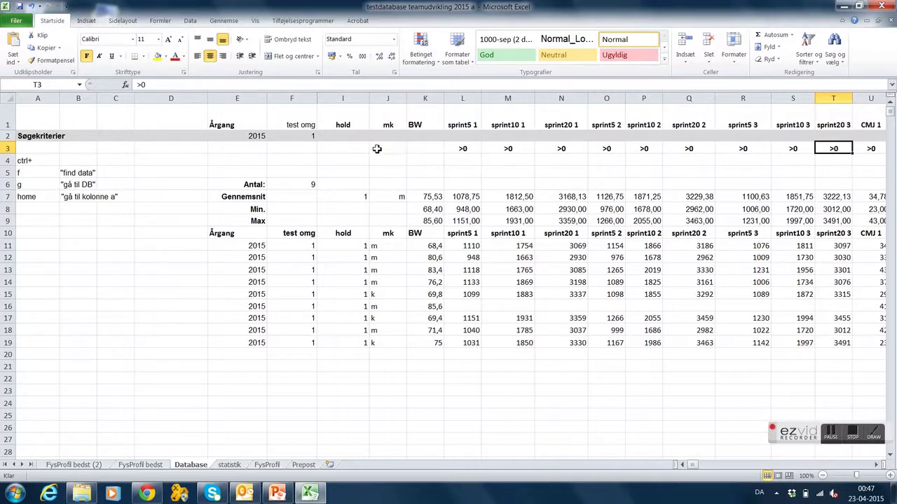
- Check the row 2 criteria and run the "find data" macro to extract the matching records
left_click(256, 137)
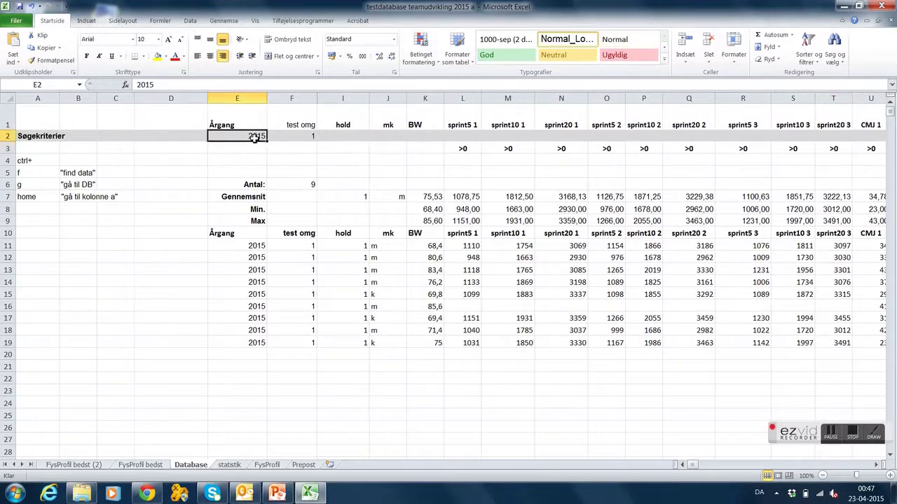
key("Tab")
key("Tab")
key("Down")
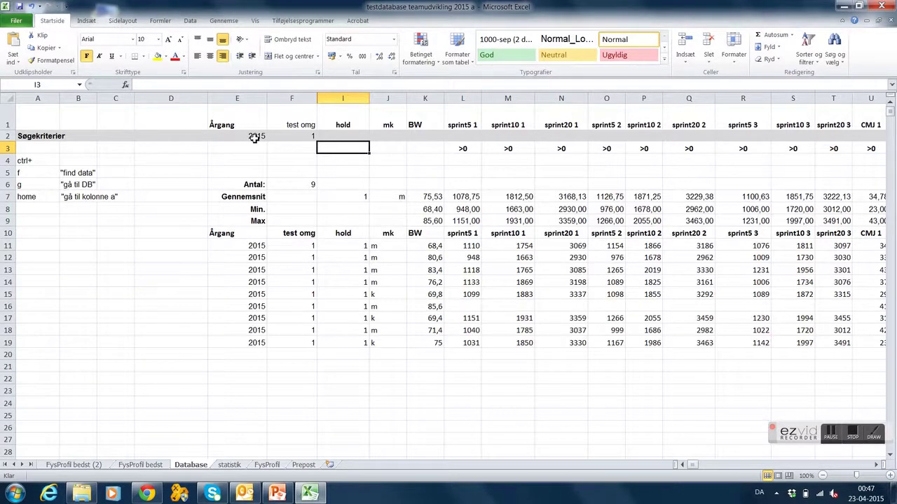
key("ctrl+f")
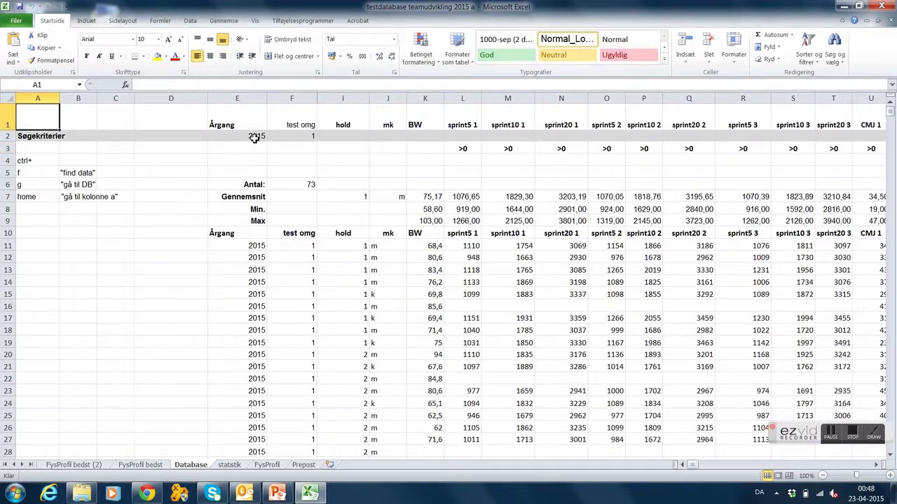
- Look through the extracted 2015 records from row 11 to the end of the list and return to the start
left_click(260, 246)
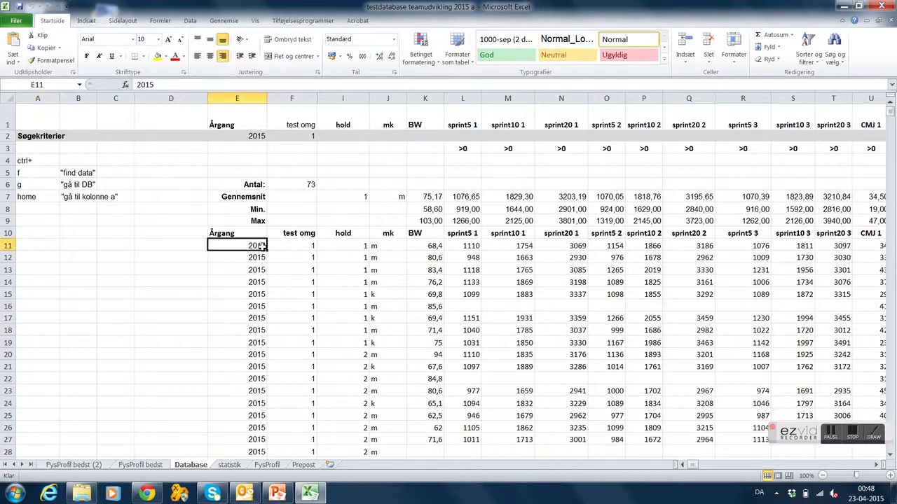
key("Down")
key("Down")
key("Down")
key("Down")
key("Down")
key("Down")
key("Down")
key("Down")
key("Down")
key("Down")
key("Down")
key("Down")
key("Down")
key("Down")
key("Down")
key("Down")
key("Down")
key("Down")
key("Down")
key("Down")
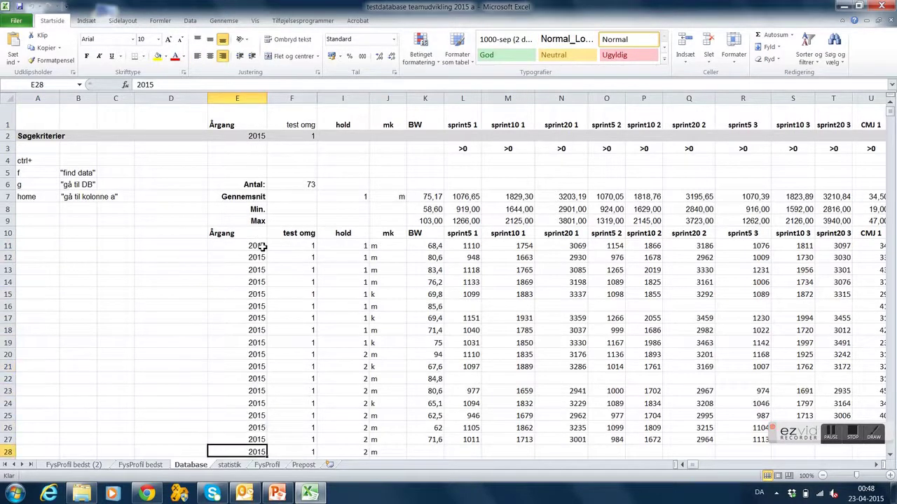
key("Down")
key("Down")
key("Down")
key("Down")
key("Down")
key("Down")
key("Down")
key("Down")
key("Down")
key("Down")
key("Down")
key("Down")
key("Down")
key("Down")
key("Down")
key("Down")
key("Down")
key("Down")
key("Down")
key("Down")
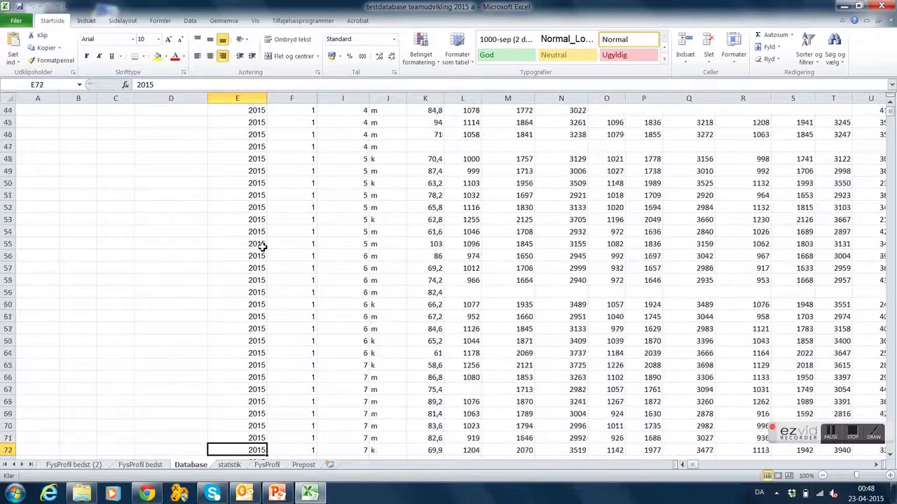
key("Down")
key("Down")
key("Down")
key("Down")
key("Down")
key("Up")
key("Up")
key("Up")
key("Up")
key("Up")
key("Up")
key("Up")
key("Up")
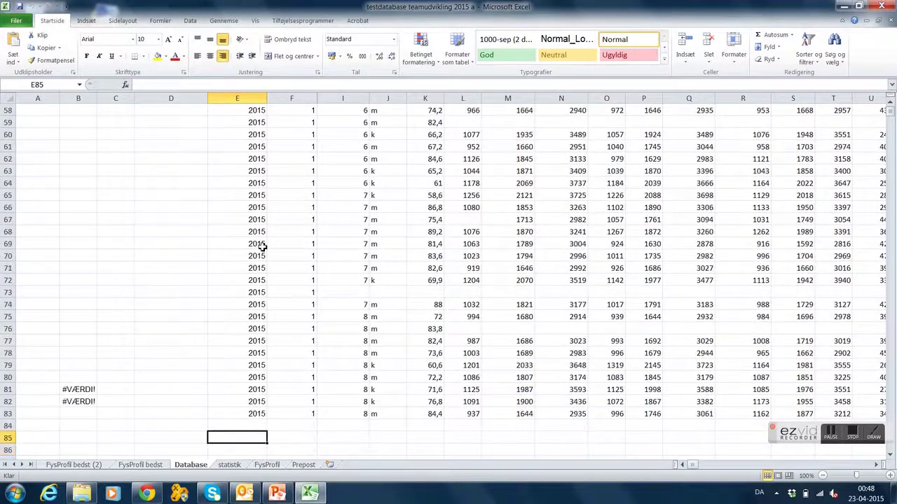
key("Up")
key("Up")
key("Up")
key("Up")
key("Up")
key("Up")
key("Up")
key("Up")
key("Up")
key("Up")
key("Up")
key("Up")
key("Up")
key("Up")
key("Up")
key("Up")
key("Up")
key("Up")
key("Up")
key("Up")
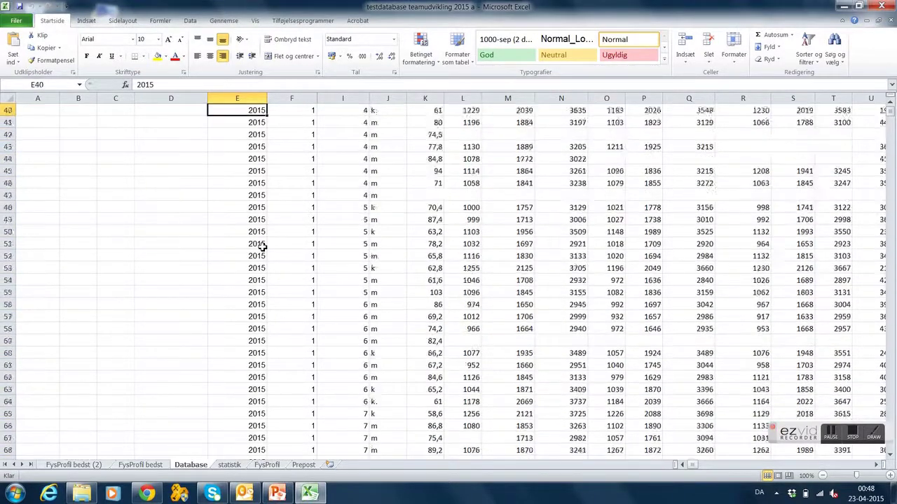
key("Up")
key("Up")
key("Up")
key("Up")
key("Up")
key("Up")
key("Up")
key("Up")
key("Up")
key("Up")
key("Up")
key("Up")
key("Up")
key("Up")
key("Up")
key("Up")
key("Up")
key("Up")
key("Up")
key("Up")
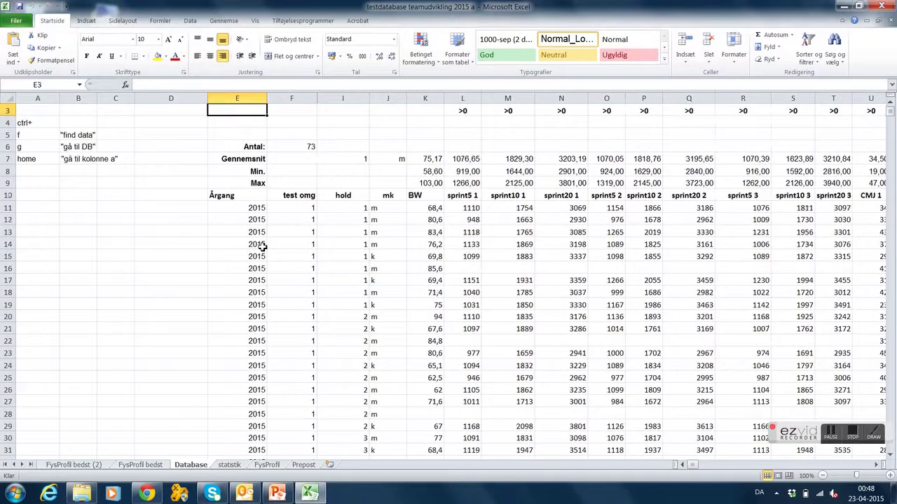
- Inspect the Antal cell F6 to read how many records were extracted
key("Down")
key("Down")
key("Down")
key("Right")
key("Up")
key("Up")
key("Up")
key("Up")
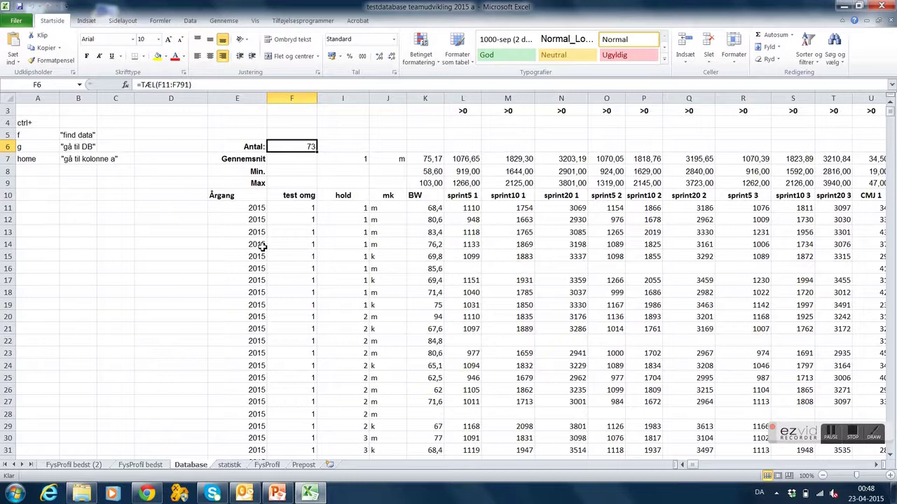
- Examine the extracted 2015 records below the Antal cell and the blank sprint5 1 result in row 16
key("Down")
key("Down")
key("Down")
key("Down")
key("Down")
key("Right")
key("Right")
key("Right")
key("Right")
key("Down")
key("Down")
key("Down")
key("Down")
key("Down")
key("Right")
key("Right")
key("Right")
key("Left")
key("Left")
key("Left")
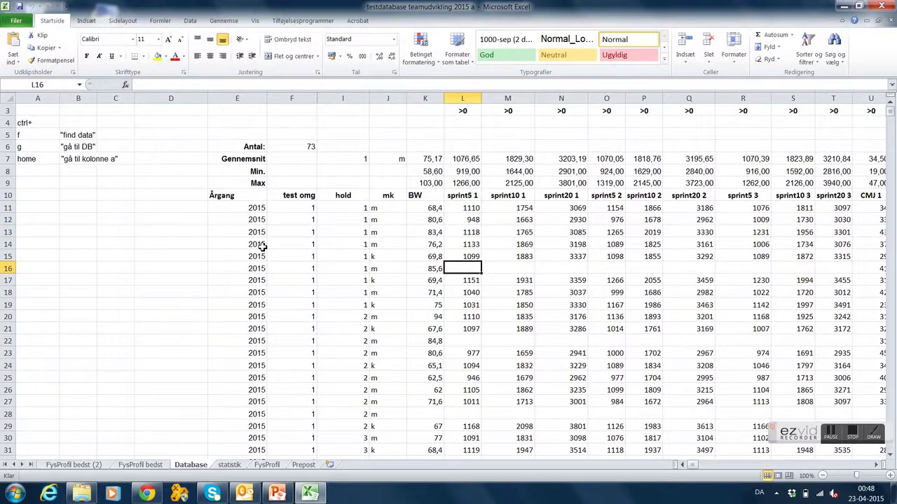
- Look across the sprint and CMJ results of the extracted records in rows 15 and 16 and return to the start
key("Left")
key("Right")
key("Left")
key("Right")
key("Right")
key("Right")
key("Up")
key("Left")
key("Right")
key("Right")
key("Right")
key("Right")
key("Right")
key("Right")
key("Right")
key("Right")
key("Right")
key("Right")
key("Left")
key("Left")
key("Left")
key("Left")
key("Left")
key("Left")
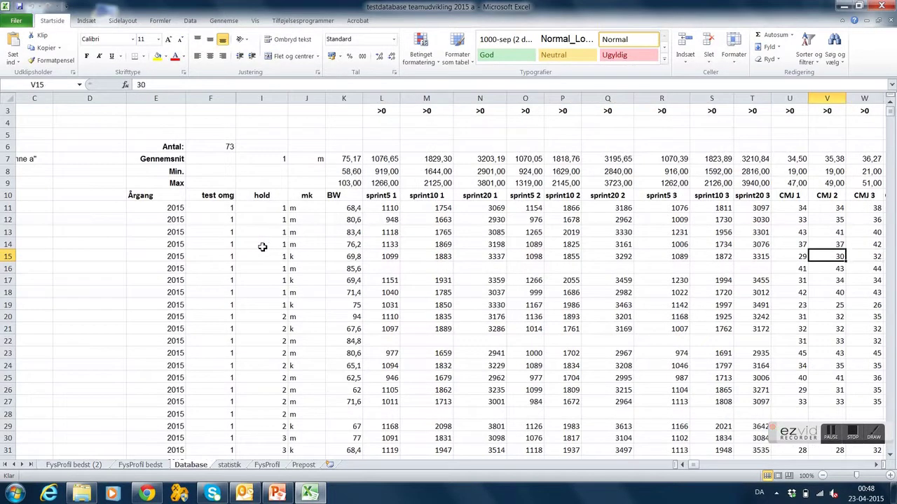
key("Left")
key("Left")
key("Left")
key("Left")
key("Left")
key("Left")
key("Left")
key("Left")
key("Left")
key("Left")
key("Left")
key("Left")
key("Left")
key("Left")
- Set the Årgang search criterion in E2 to 2014 and run the "find data" macro
key("Right")
key("Right")
key("Right")
key("Right")
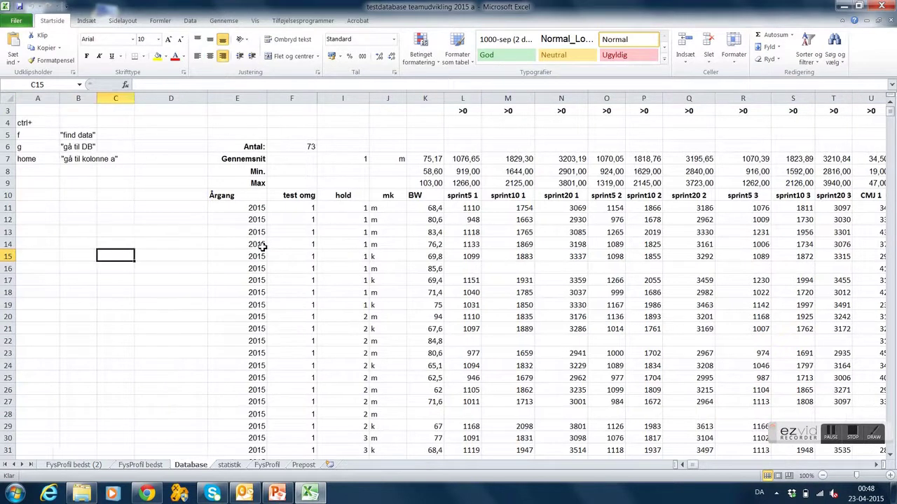
key("Up")
key("Up")
key("Up")
key("Up")
key("Up")
key("Up")
key("Up")
key("Up")
key("Up")
key("Up")
key("Up")
key("Up")
key("Up")
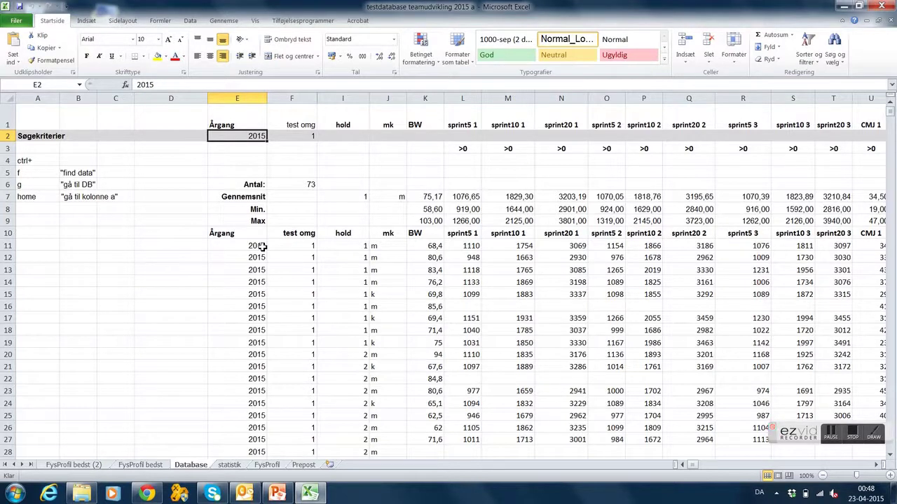
type("2014")
key("Return")
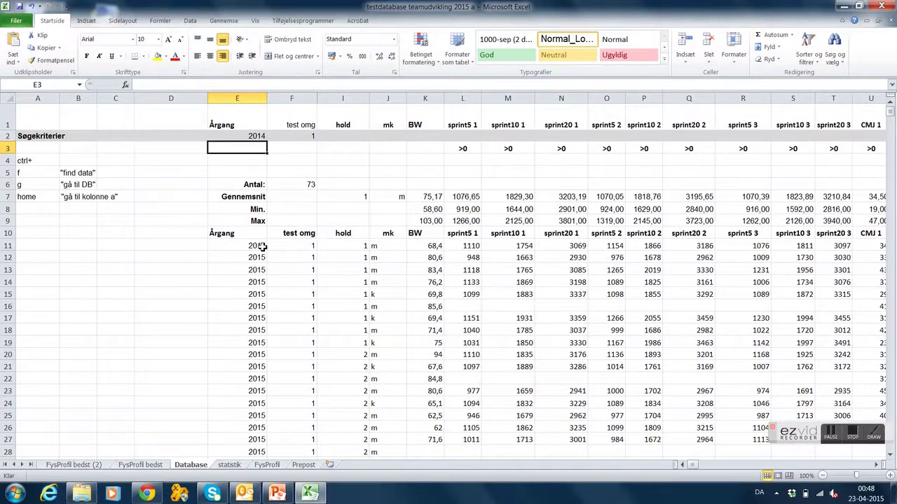
key("ctrl+f")
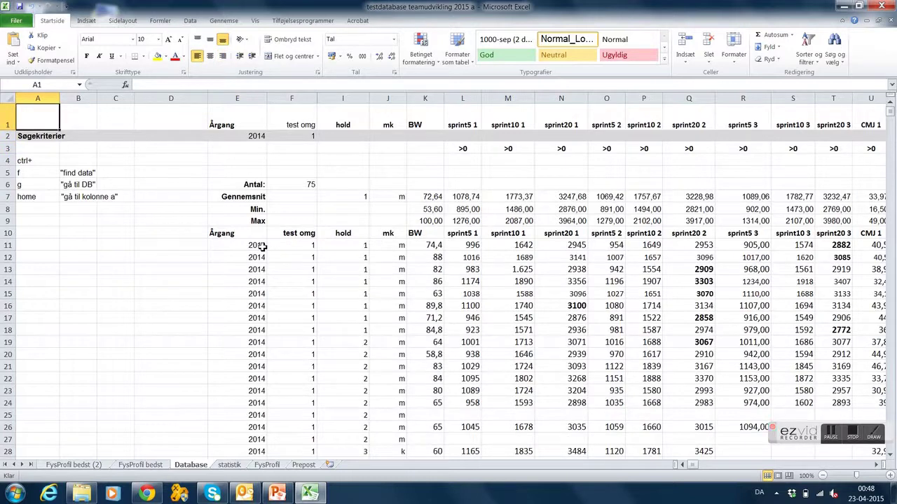
- Look over the first extracted 2014 records from the test omg column to the BW column
left_click(311, 244)
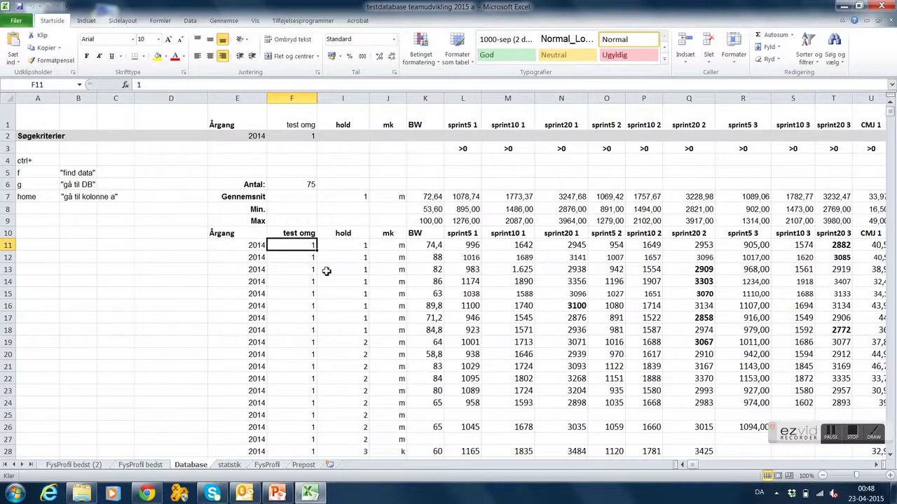
key("Right")
key("Right")
key("Right")
key("Down")
key("Left")
key("Left")
key("Left")
- Set the Årgang search criterion in E2 to 2015
key("Up")
key("Up")
key("Up")
key("Up")
key("Up")
key("Up")
key("Left")
key("Up")
key("Up")
key("Up")
key("Up")
type("201")
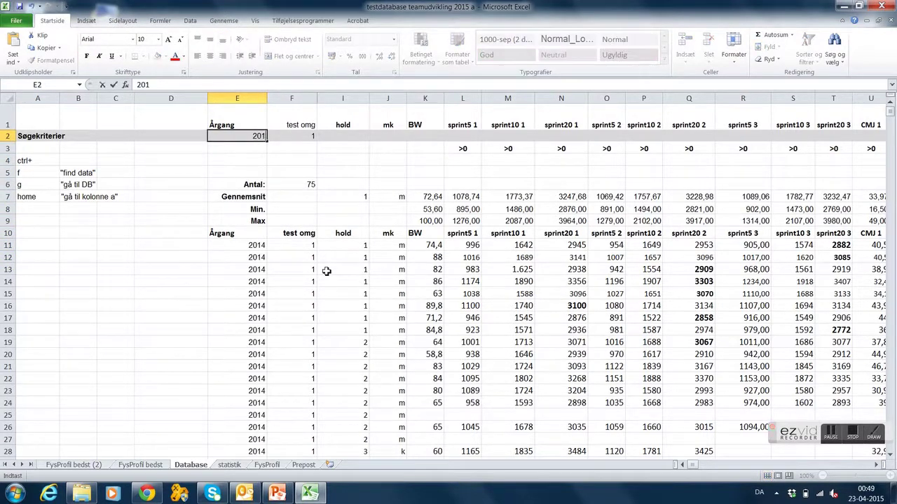
type("5")
- Set the mk search criterion in J2 to k and run the "find data" macro
key("Right")
key("Right")
key("Right")
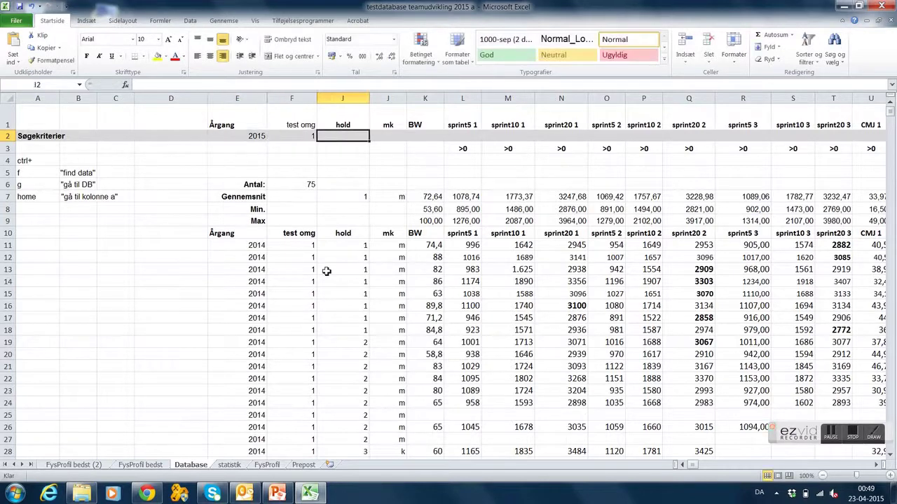
type("k")
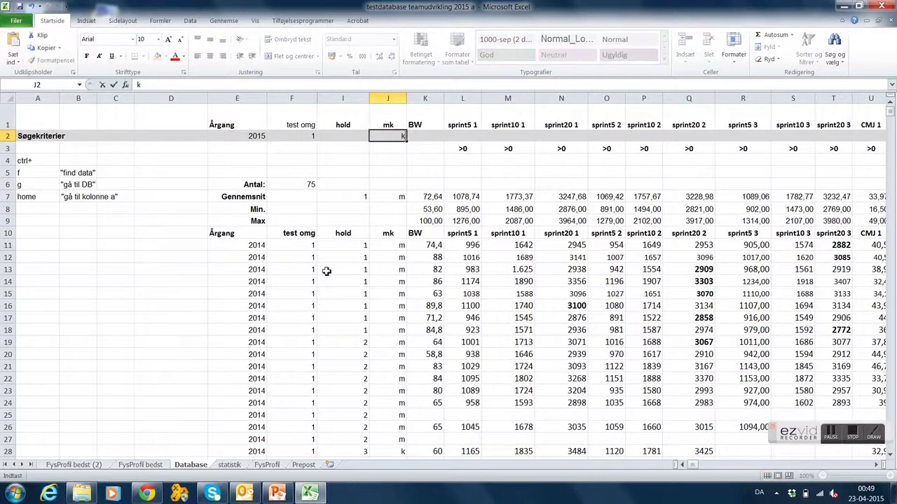
key("Return")
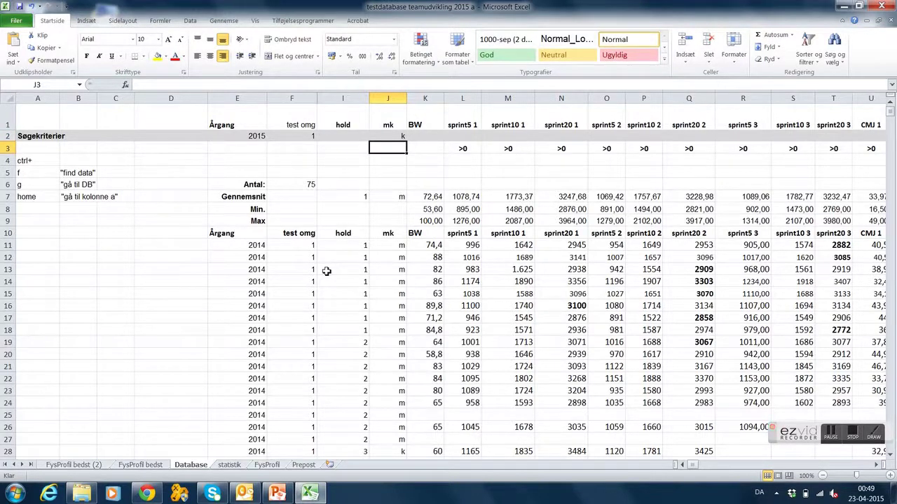
key("ctrl+f")
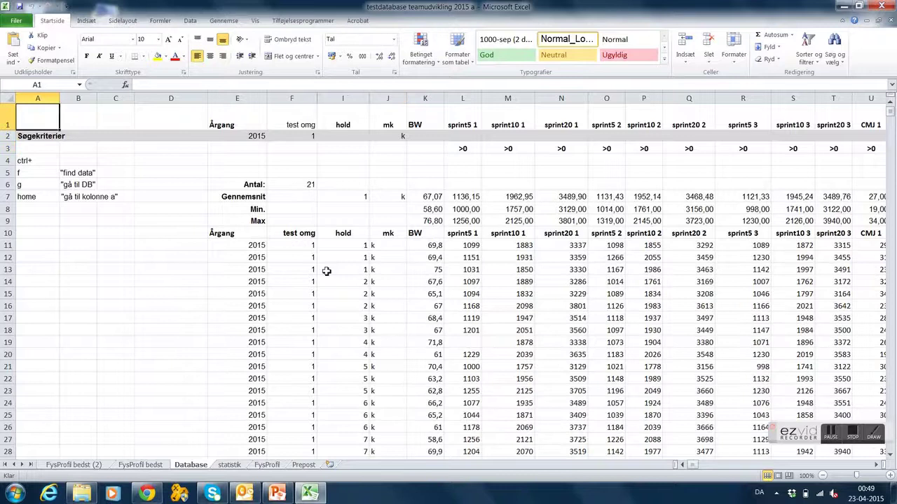
- Check the Antal cell F6 to read how many records the search for k extracted
key("Down")
key("Down")
key("Down")
key("Right")
key("Right")
key("Right")
key("Right")
key("Right")
key("Down")
key("Down")
key("Down")
key("Down")
key("Down")
key("Down")
key("Down")
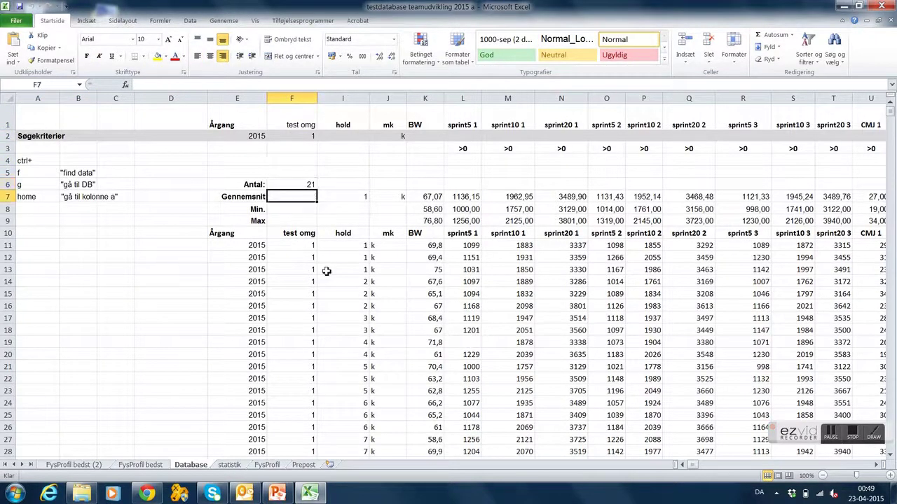
- Examine the BW column and its Gennemsnit, Min. and Max formulas in K7 to K9
key("Right")
key("Right")
key("Right")
key("Down")
key("Up")
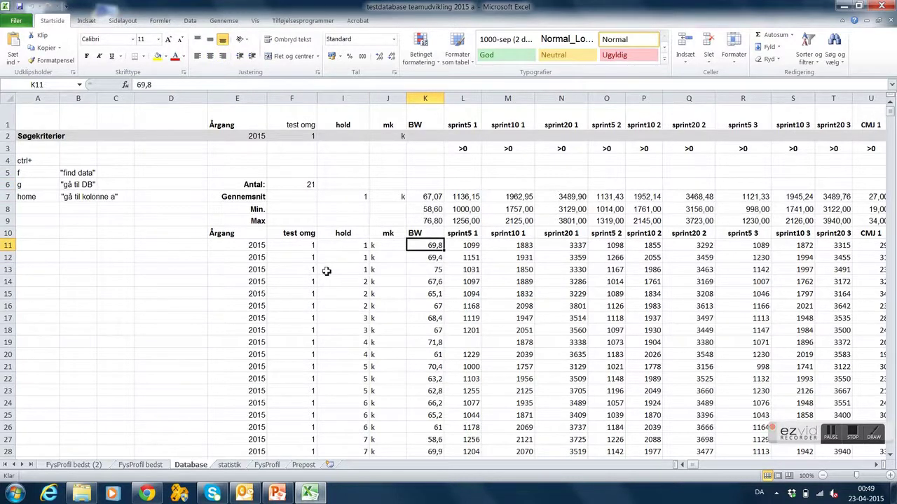
key("Up")
key("Down")
key("Down")
key("Up")
key("Up")
key("Up")
key("Up")
key("Up")
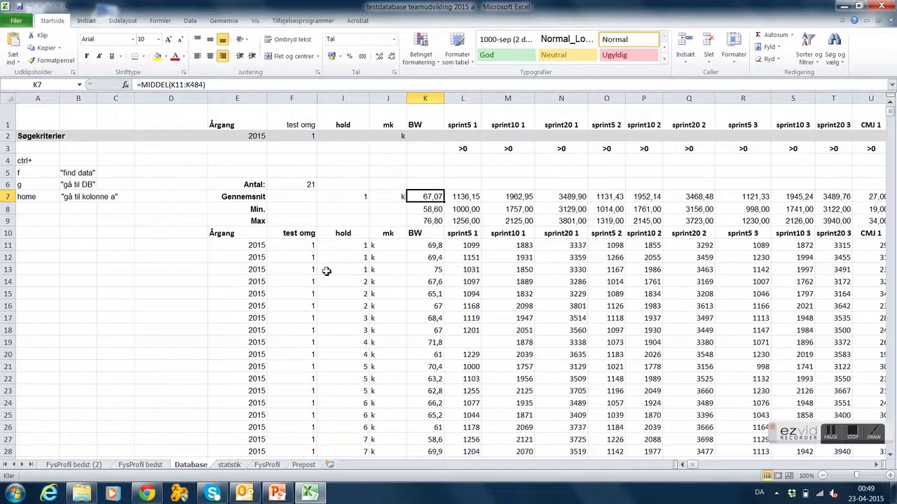
key("Down")
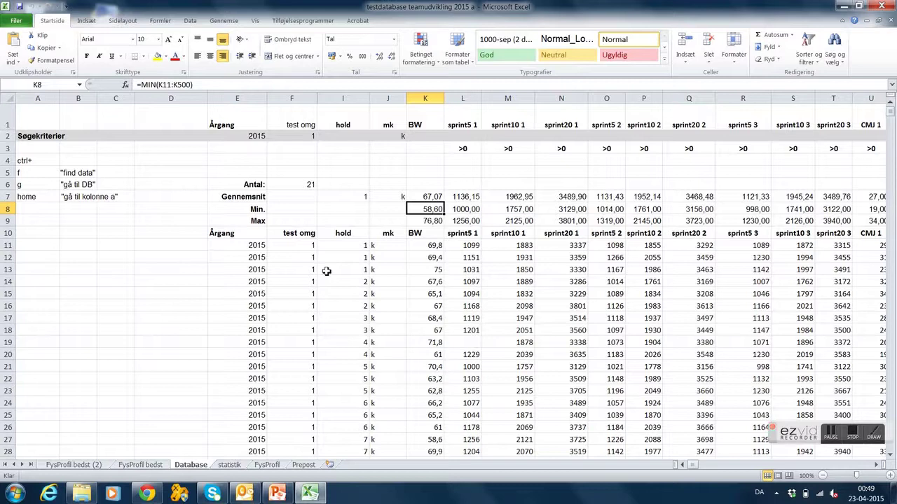
key("Down")
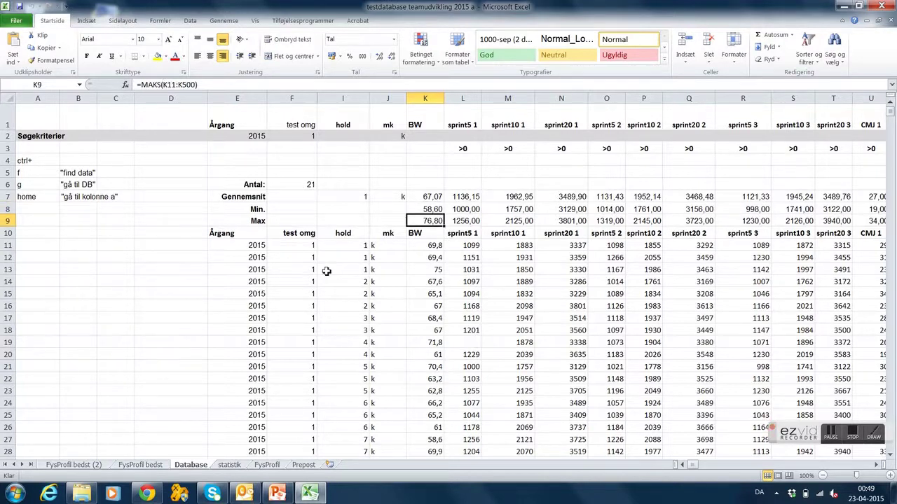
key("Down")
key("Down")
key("Down")
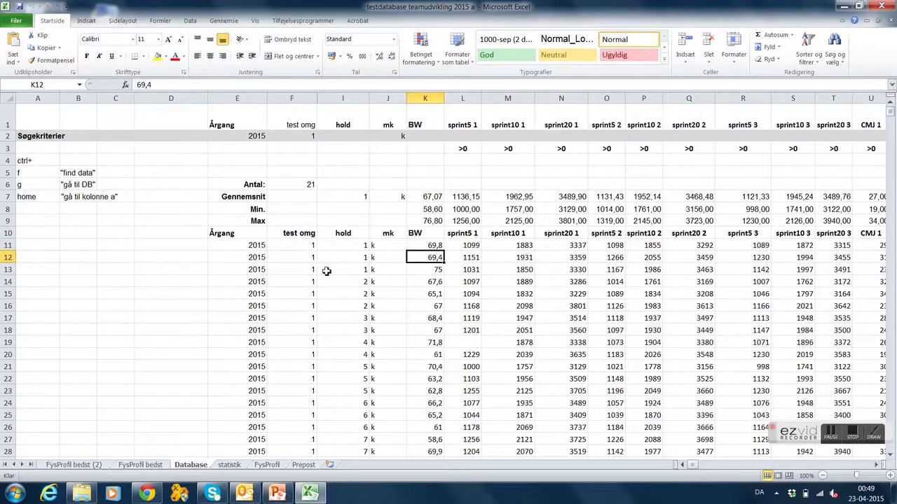
- Examine the sprint5, sprint10 and sprint20 columns for test rounds 1 to 3 in the extracted records
key("Right")
key("Up")
key("Up")
key("Down")
key("Up")
key("Down")
key("Up")
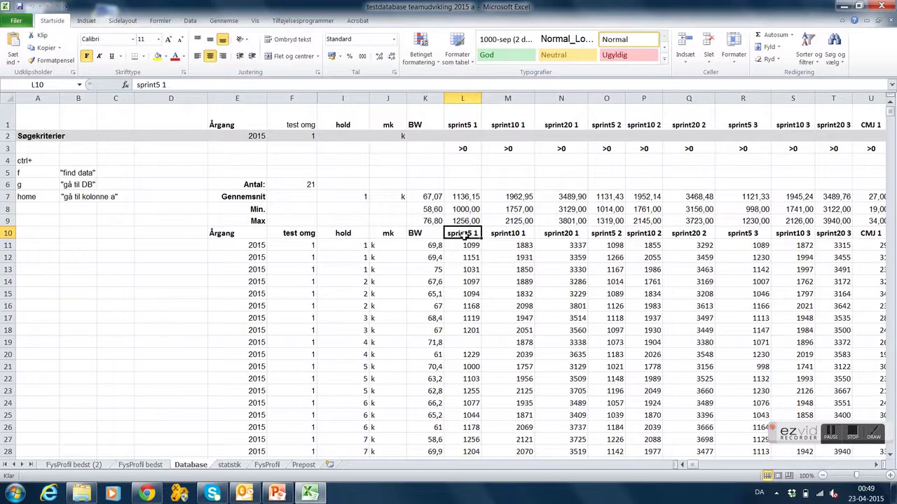
key("Right")
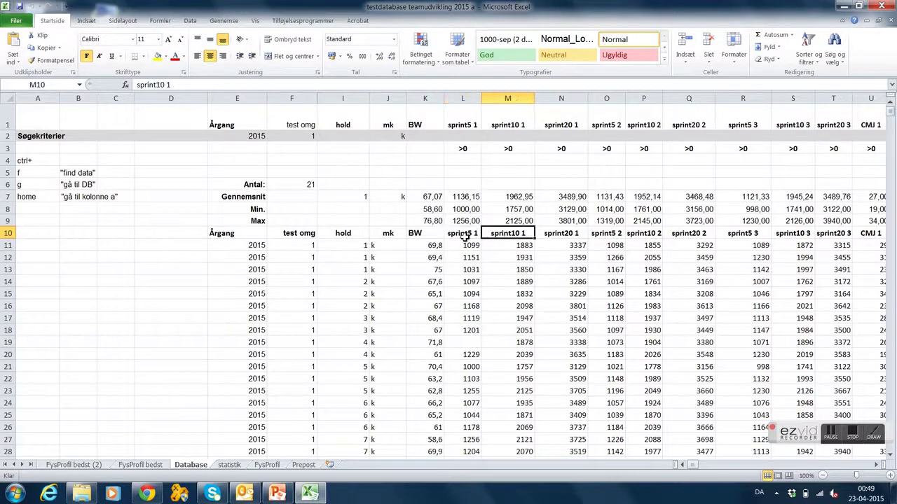
key("Right")
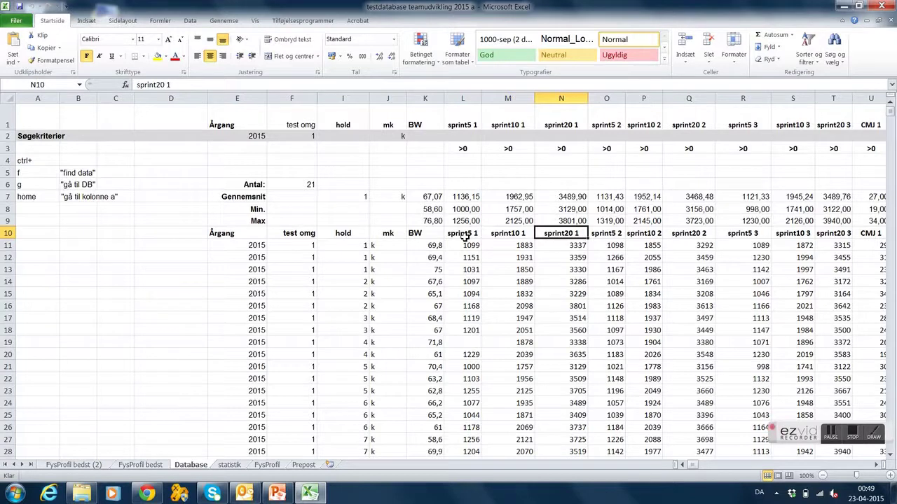
key("Right")
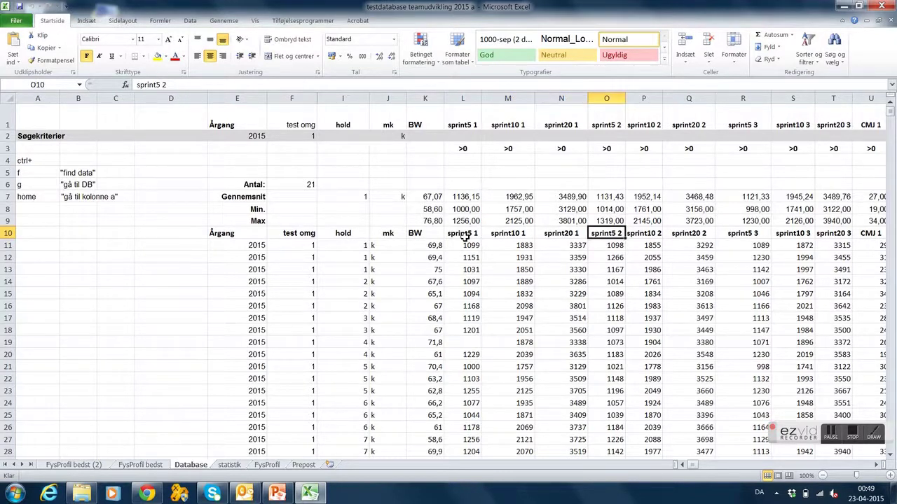
key("Right")
key("Right")
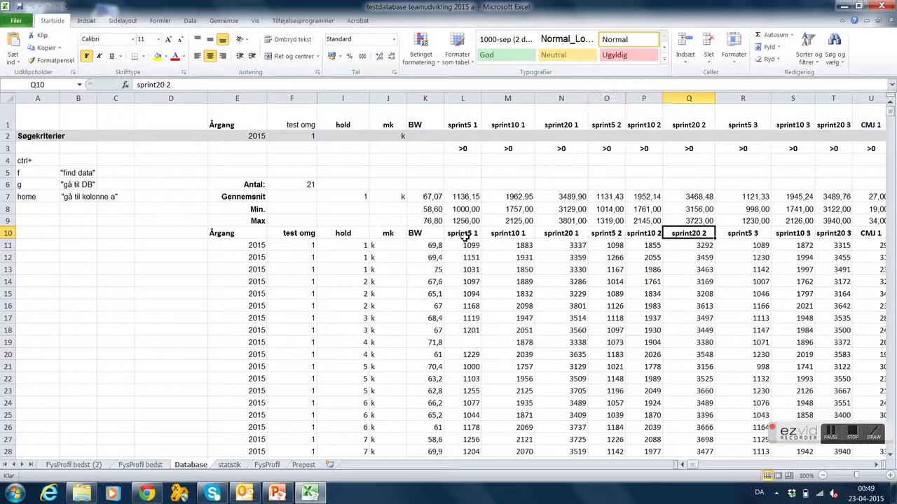
key("Right")
key("Right")
key("Right")
- Examine the CMJ 1 to CMJ 3 and CMJ+ 1 to CMJ+ 3 jump columns in the header row
key("Right")
key("Right")
key("Right")
key("Right")
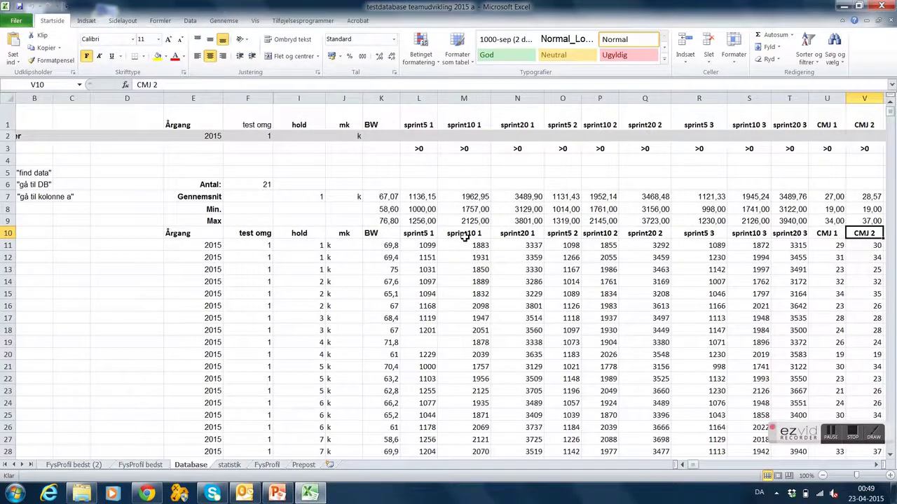
key("Right")
key("Right")
key("Left")
key("Left")
key("Left")
key("Left")
key("Left")
key("Right")
key("Right")
key("Left")
key("Left")
key("Right")
key("Right")
key("Right")
key("Right")
key("Right")
key("Left")
key("Left")
key("Right")
key("Right")
key("Right")
- Examine the JR række column and the JR1 to JR3 columns in the header row
key("Right")
key("Left")
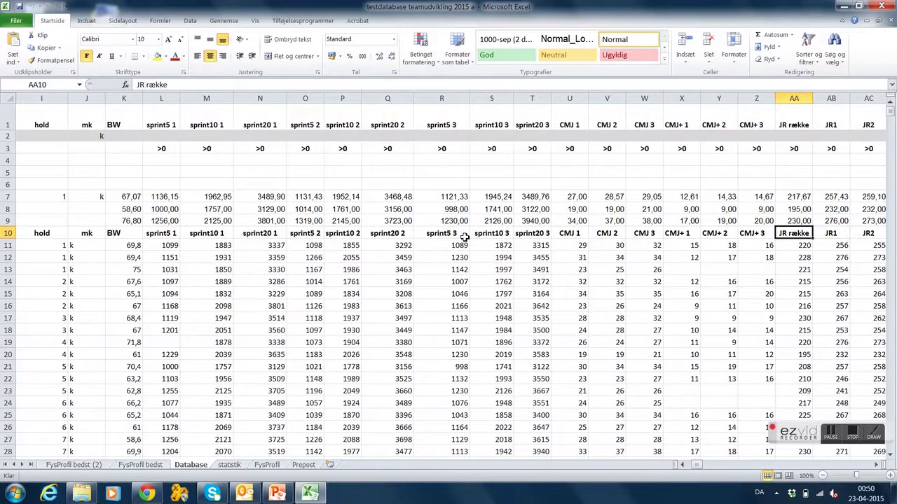
key("Right")
key("Right")
key("Right")
key("Left")
key("Left")
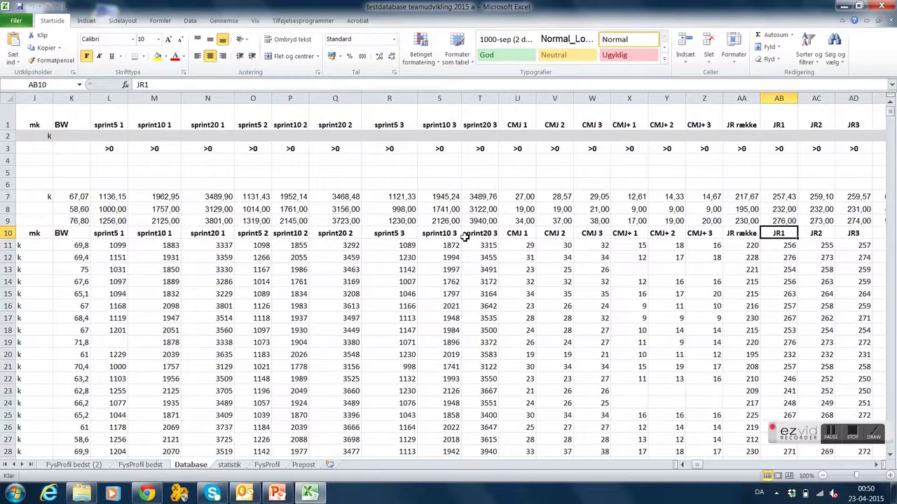
key("Right")
key("Right")
- Examine the IR1 column and the T test1 to T test3 columns in the header row
key("Right")
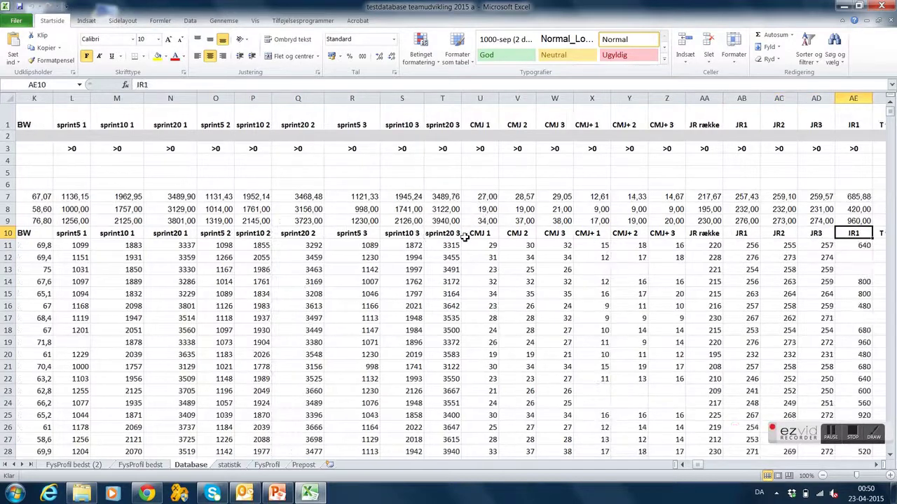
key("Right")
key("Left")
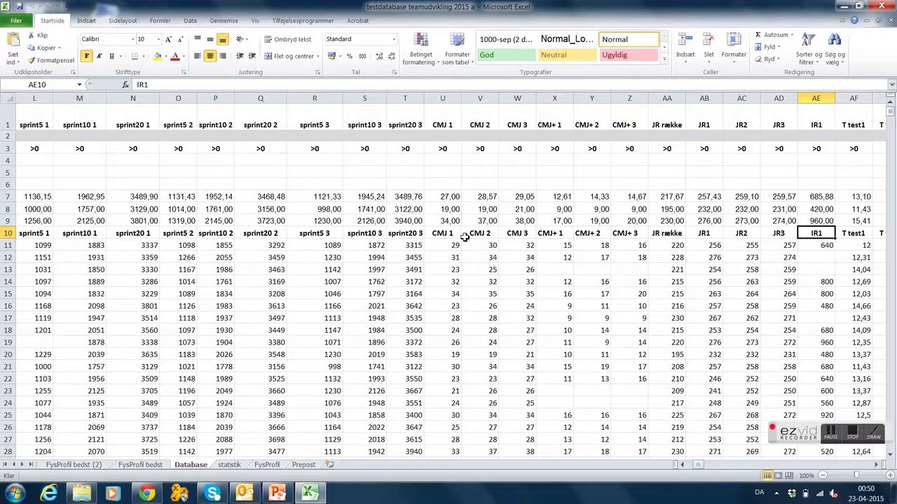
key("Right")
key("Right")
key("Right")
key("Right")
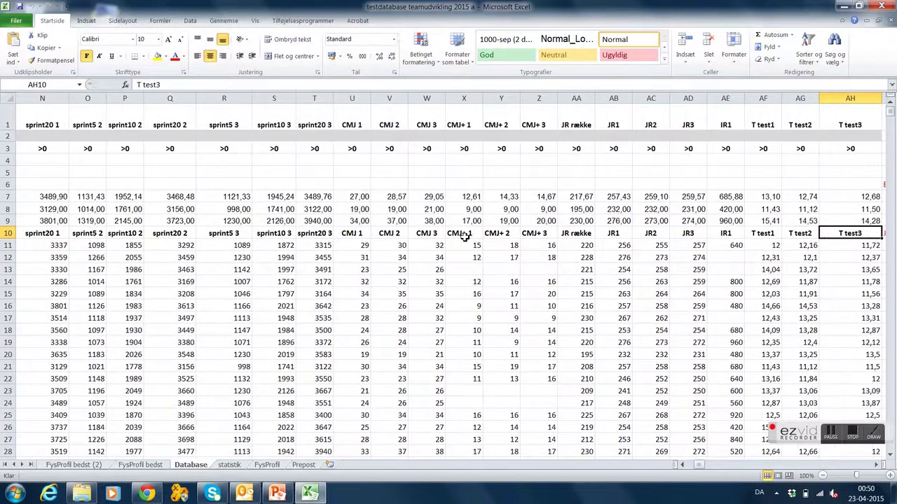
- Examine the "Beregnet JR hoppehøjde" columns and compare the formula in AI11 with its JR række source cell AA11
key("Right")
key("Right")
key("Right")
key("Right")
key("Right")
key("Right")
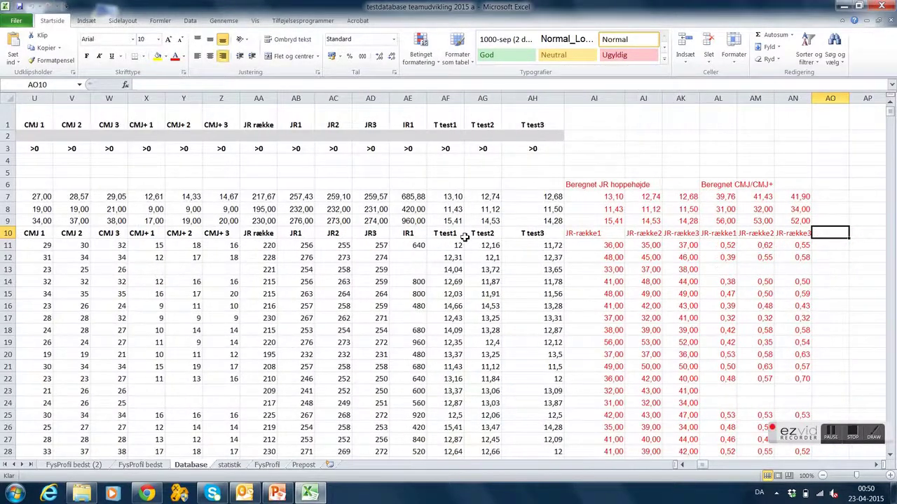
left_click(597, 235)
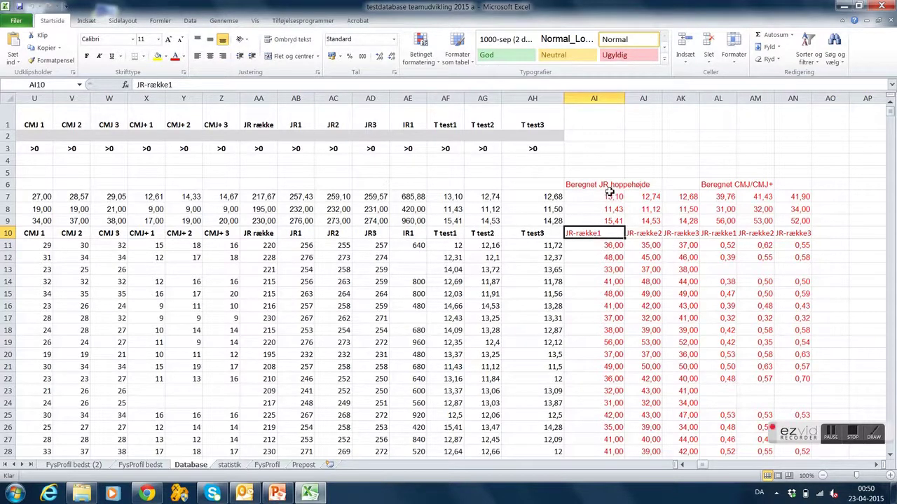
left_click(608, 187)
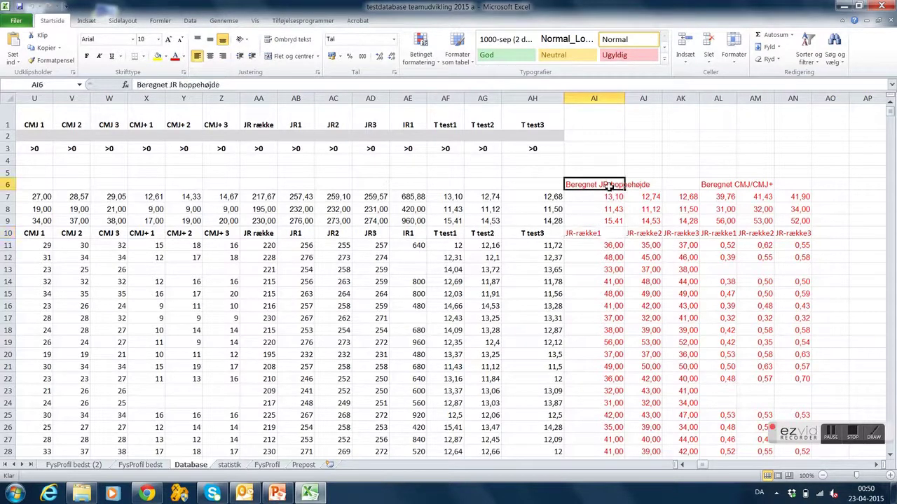
left_click(603, 248)
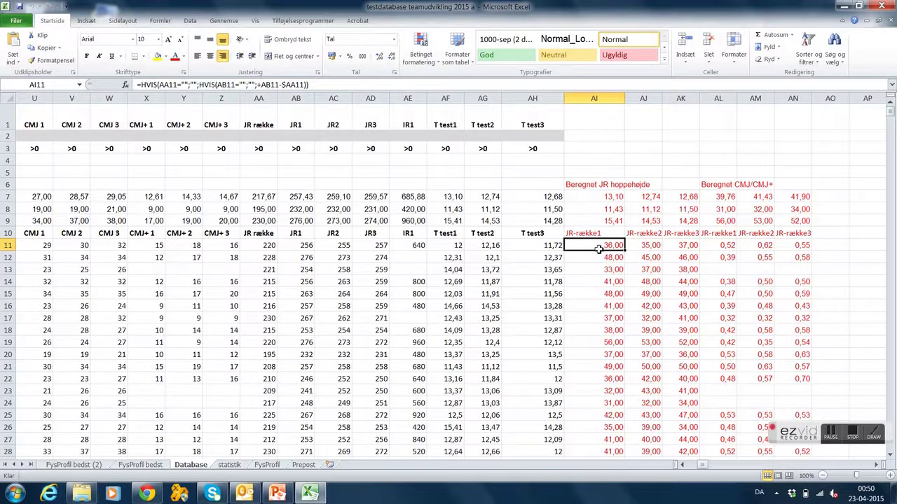
left_click(305, 247)
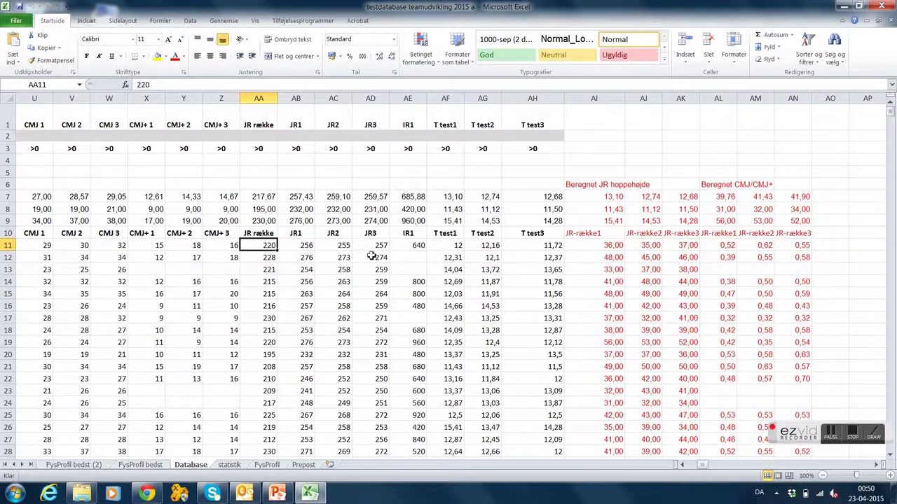
left_click(599, 247)
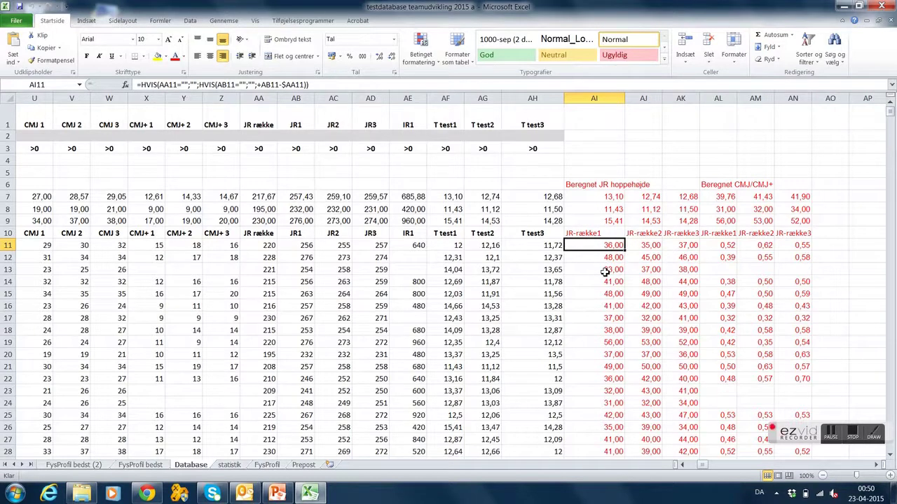
- Inspect the "Beregnet CMJ/CMJ+" ratio formulas in AL11 and AM11
left_click(719, 245)
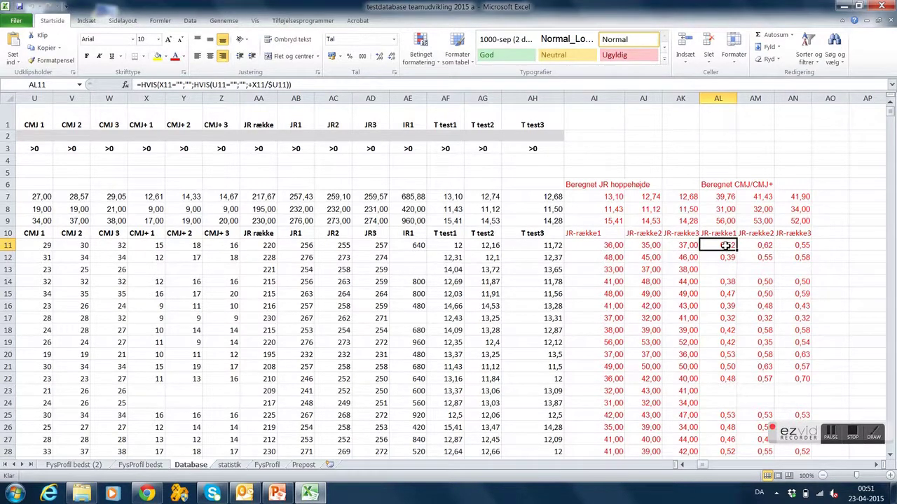
left_click(762, 245)
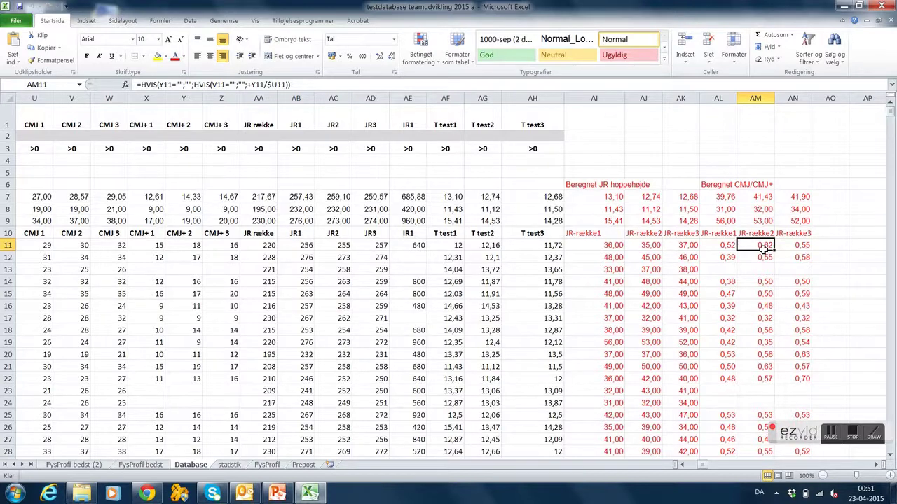
left_click(723, 247)
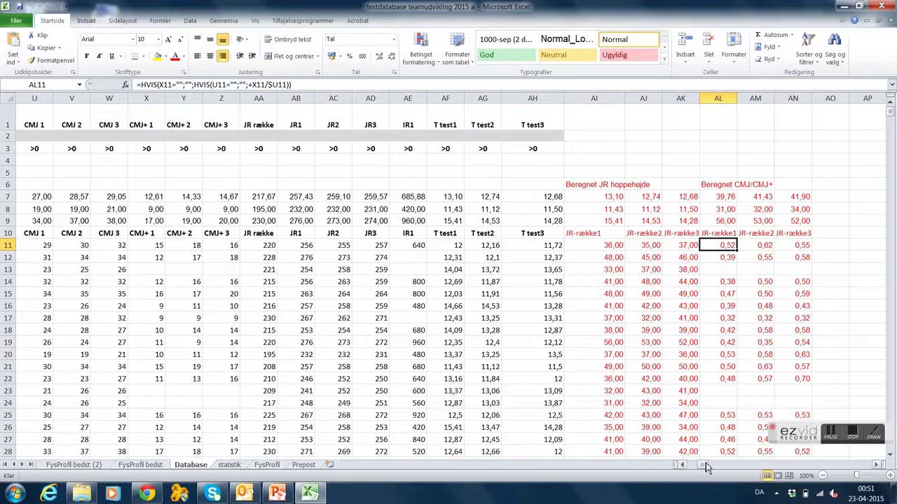
- Switch to the PowerPoint presentation and read the Teamopgave slide's tasks and parameters
scroll(683, 470, "left", 7)
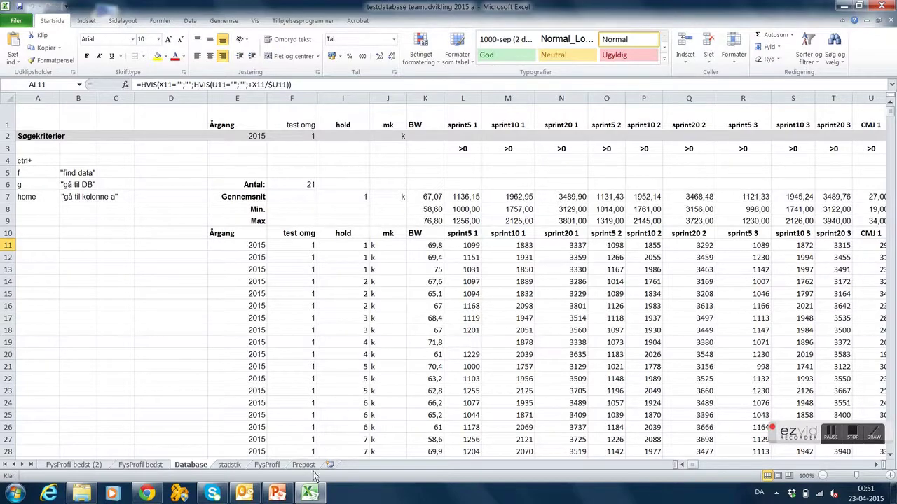
left_click(284, 497)
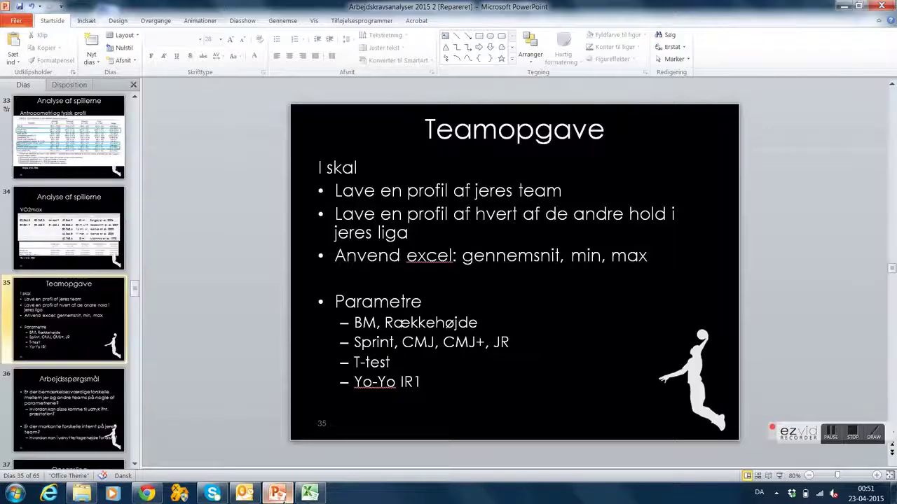
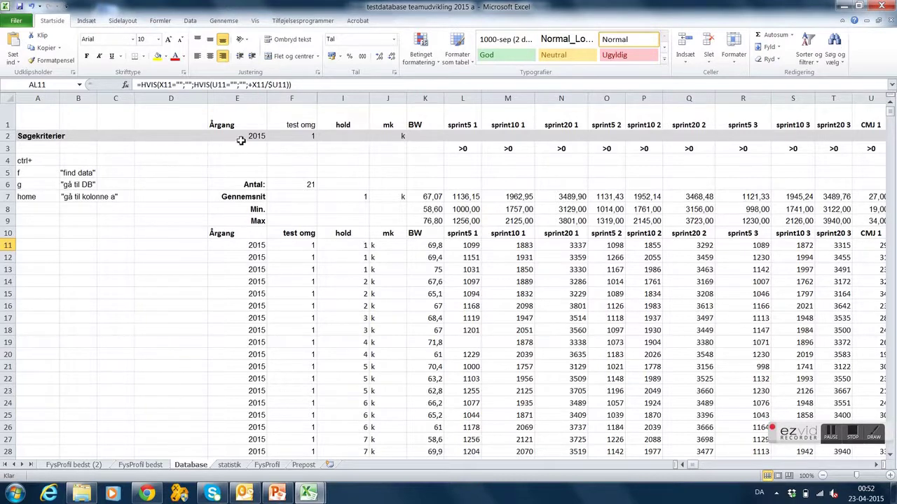
- In the Excel test database, set the hold search criterion in I2 to 1
left_click(245, 140)
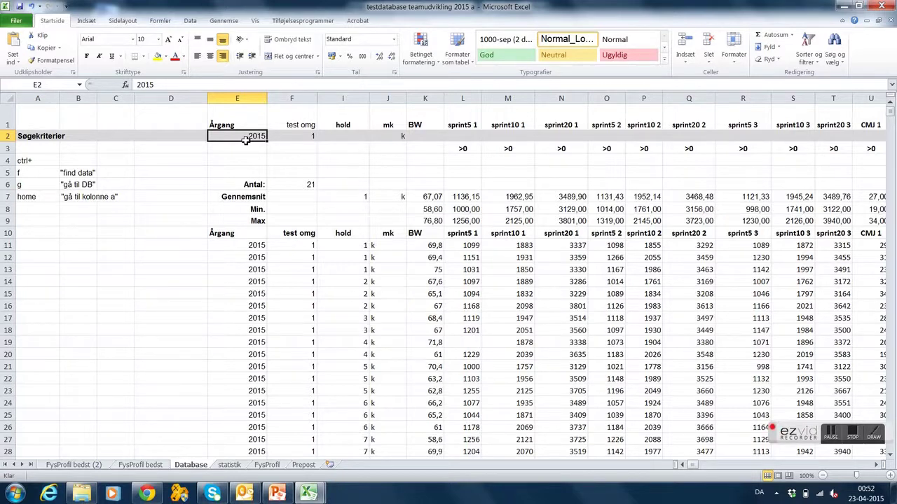
key("Right")
key("Right")
type("1")
key("Right")
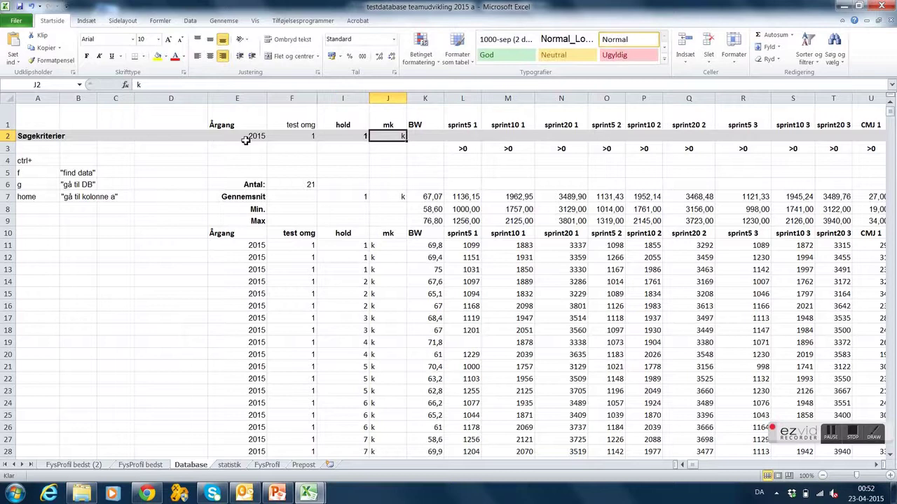
- Clear the mk search criterion in J2 and run the "find data" macro
key("Delete")
key("Left")
key("Left")
key("Left")
key("Right")
key("Right")
key("Left")
key("Left")
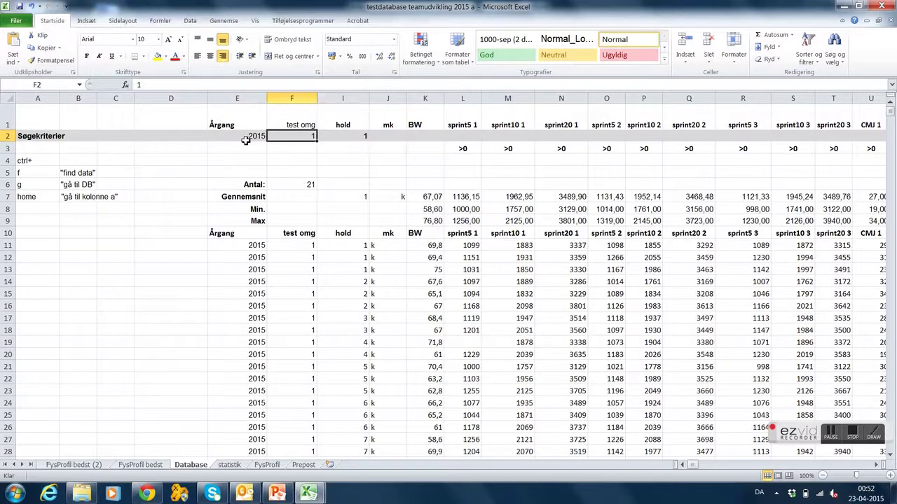
key("Down")
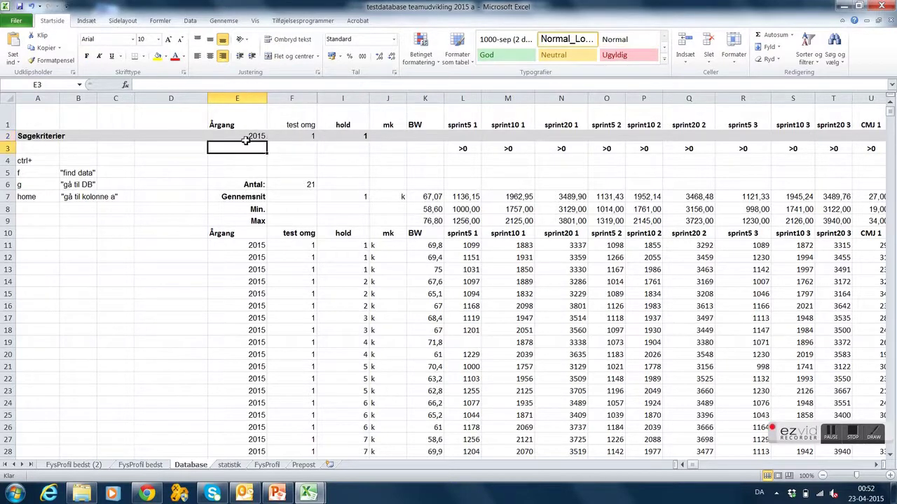
key("ctrl+f")
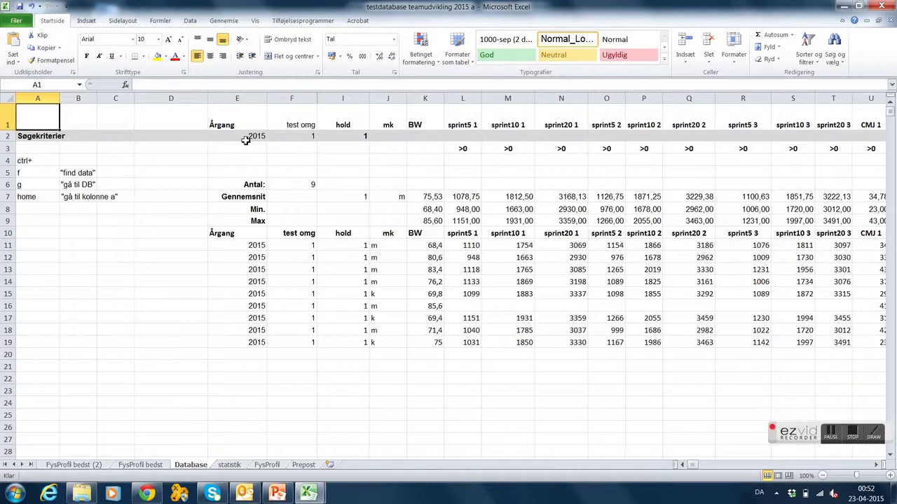
- Copy the CMJ 1 to CMJ 3 values of all extracted hold 1 records, cells U11 to W19
left_click(258, 245)
key("Right")
key("Right")
key("Right")
key("Right")
key("Right")
key("Right")
key("Right")
key("Right")
key("Right")
key("Right")
key("Right")
key("Right")
key("Right")
key("Right")
key("Right")
key("Right")
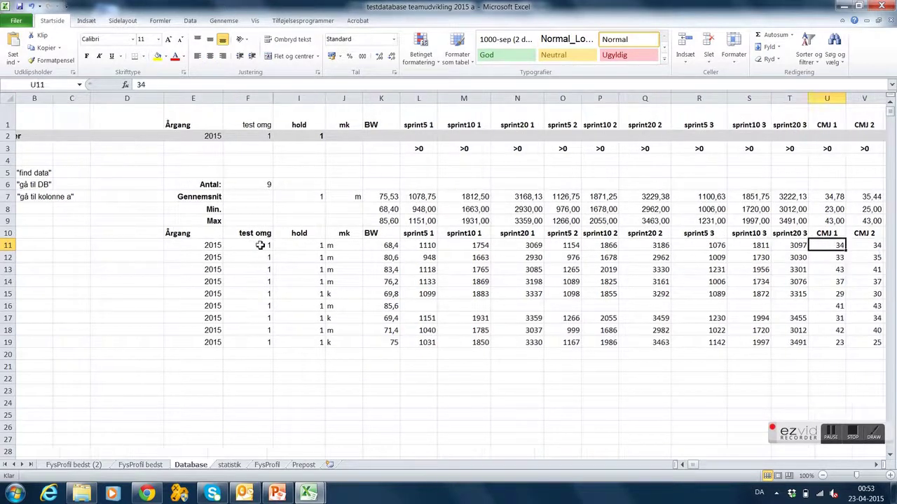
key("Right")
key("Right")
key("Left")
key("Left")
key("Left")
key("Left")
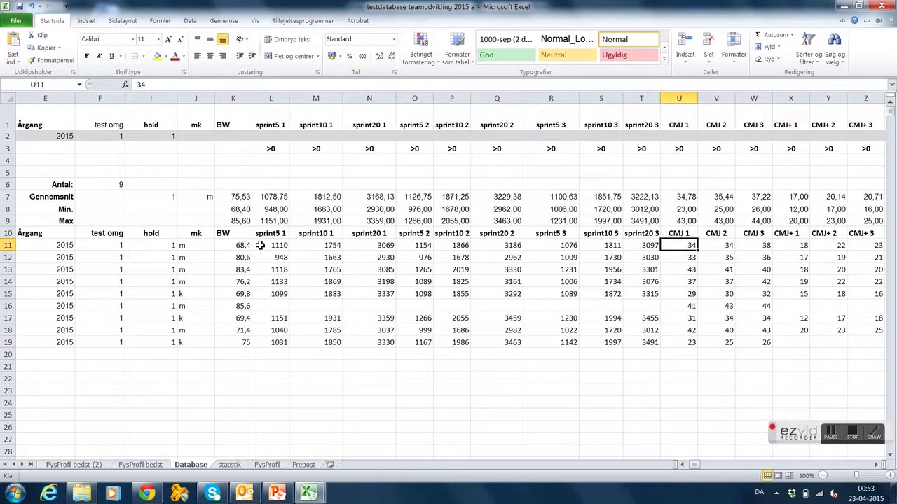
key("shift+Right")
key("shift+Right")
key("shift+Down")
key("shift+Down")
key("shift+Down")
key("shift+Down")
key("shift+Down")
key("shift+Down")
key("shift+Down")
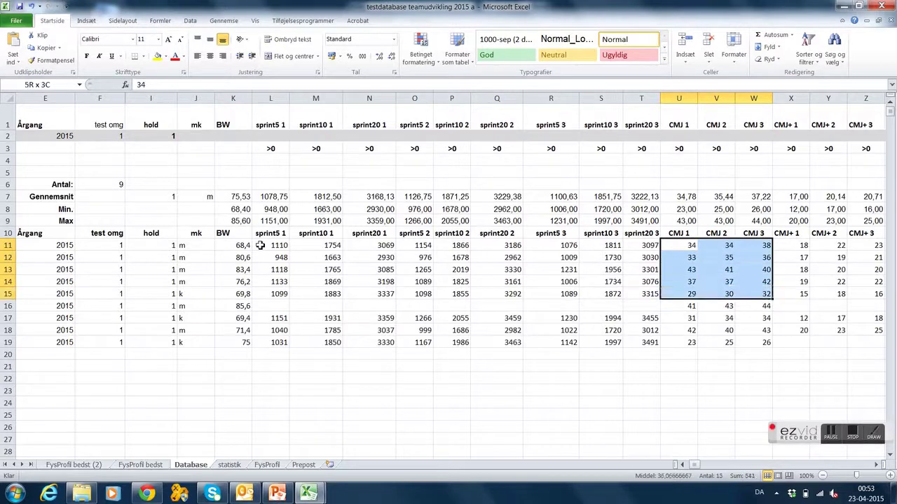
key("shift+Down")
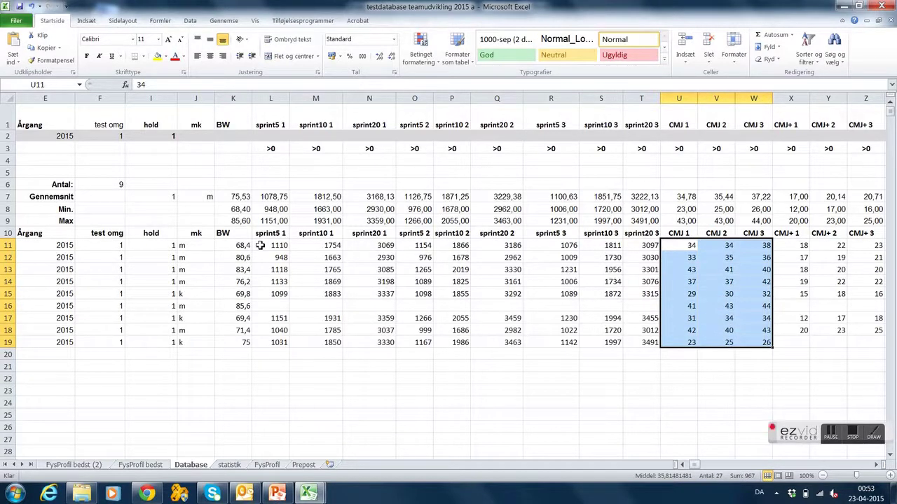
key("ctrl+c")
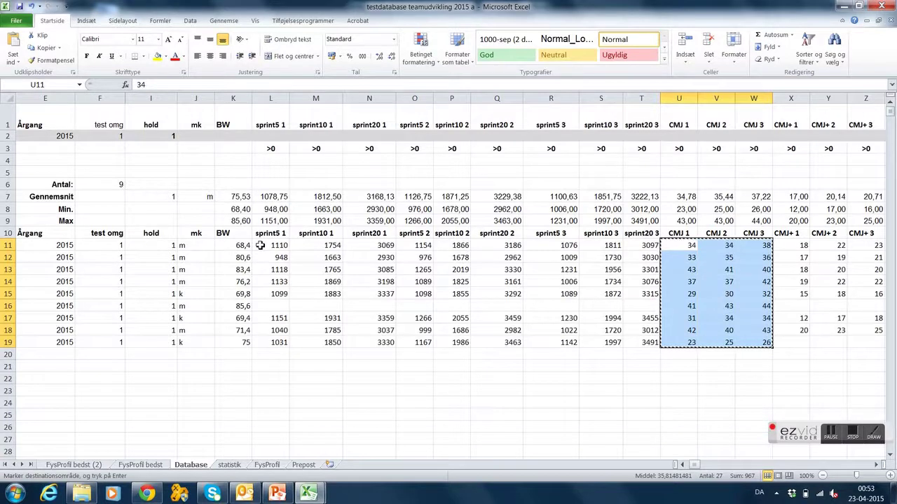
- Switch to the Mappe1 workbook and paste the copied CMJ 1 to CMJ 3 values at C3 under Team 1
key("alt+Tab")
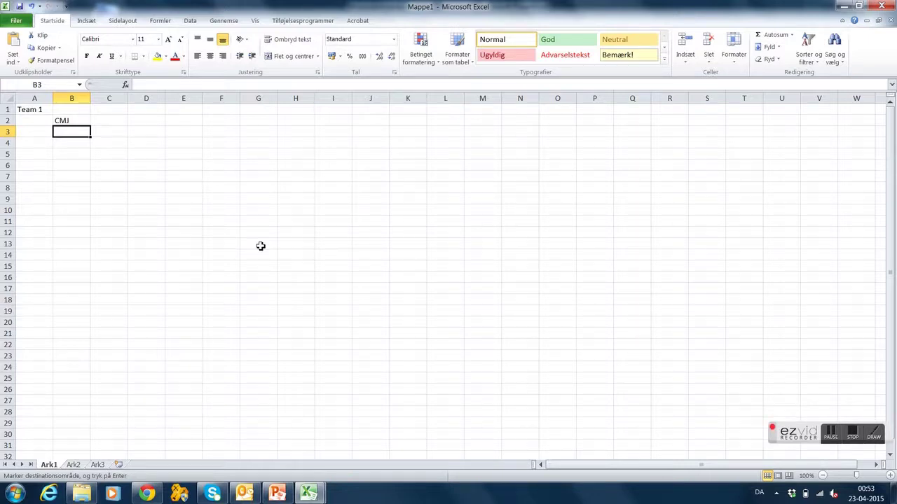
key("Right")
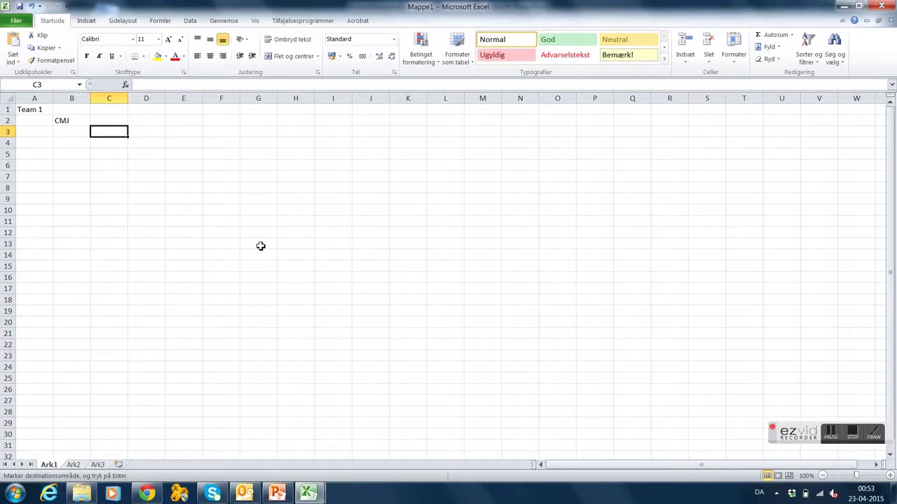
key("ctrl+v")
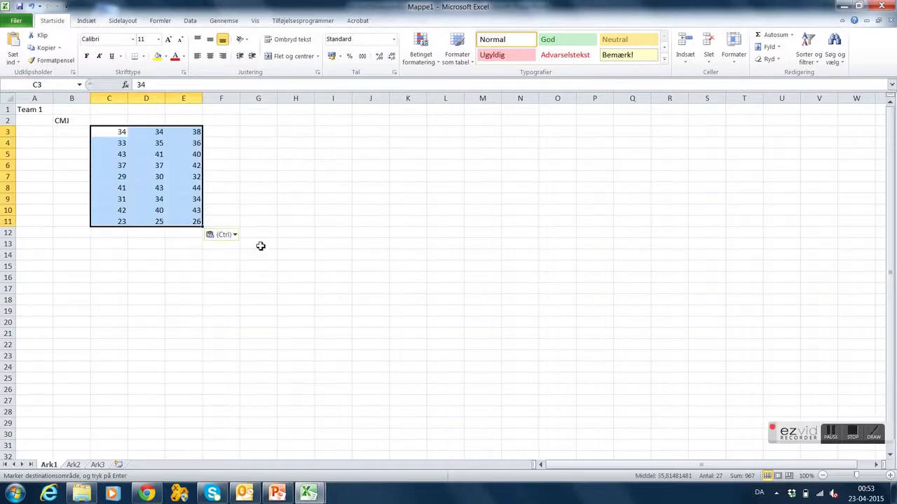
key("Left")
key("Right")
key("Right")
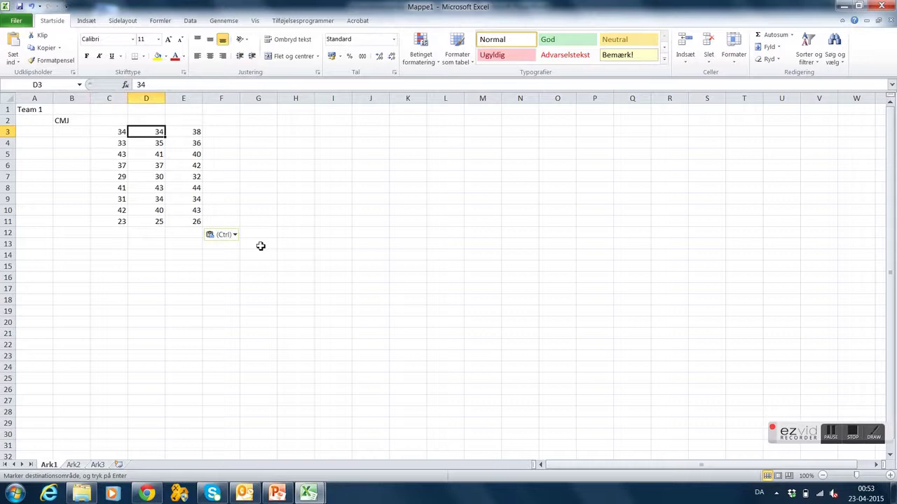
- Move the first row's best CMJ value, 38, from E3 to B3
key("Left")
key("Right")
key("Right")
key("ctrl+c")
key("Left")
key("Left")
key("Left")
key("Return")
- Move the second row's best CMJ value, 36, from E4 to B4
key("Right")
key("Down")
key("Right")
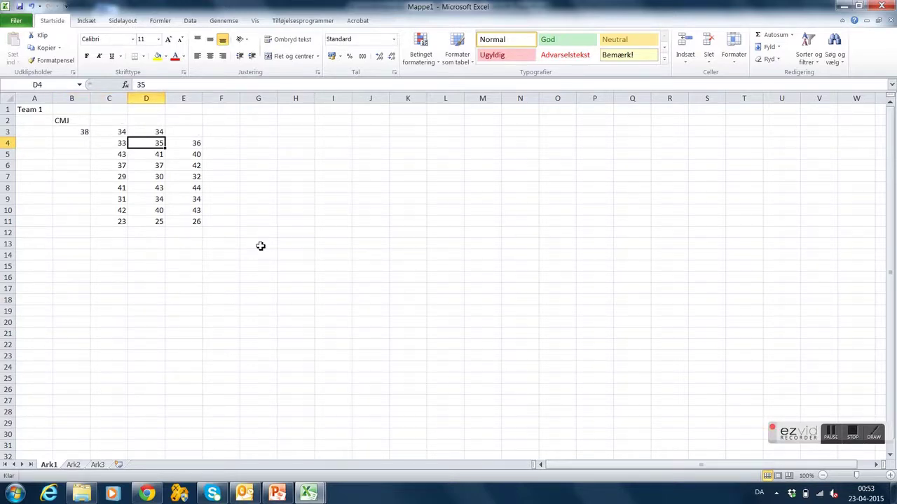
key("Right")
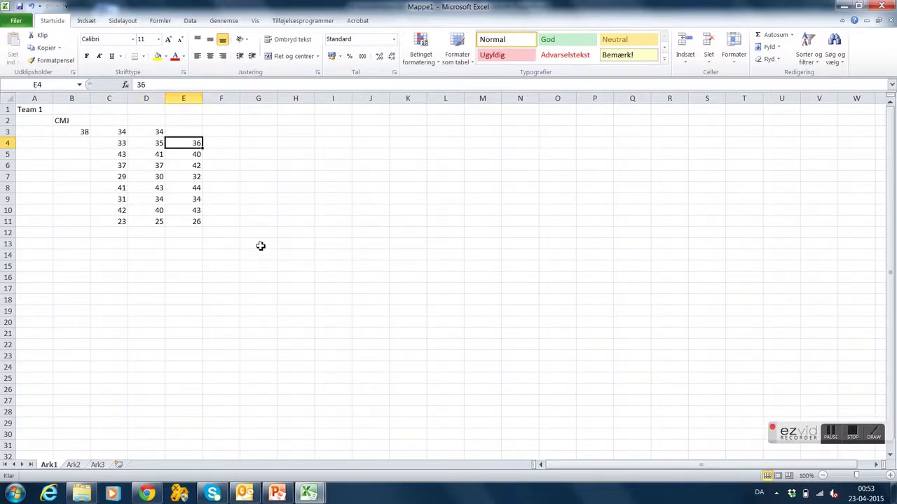
key("ctrl+x")
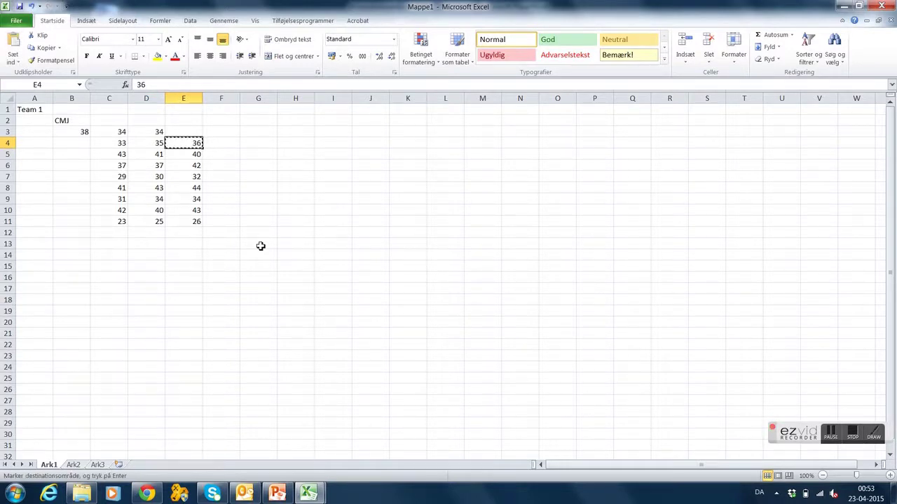
key("Left")
key("Left")
key("Left")
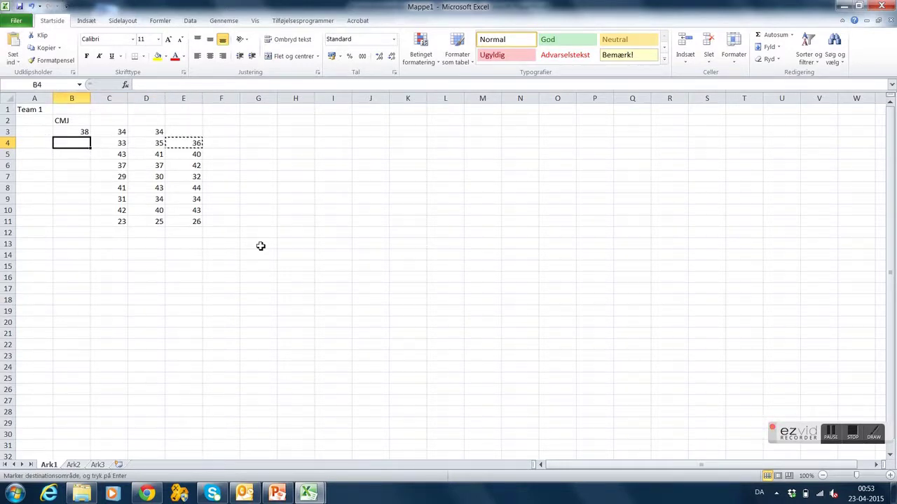
key("Return")
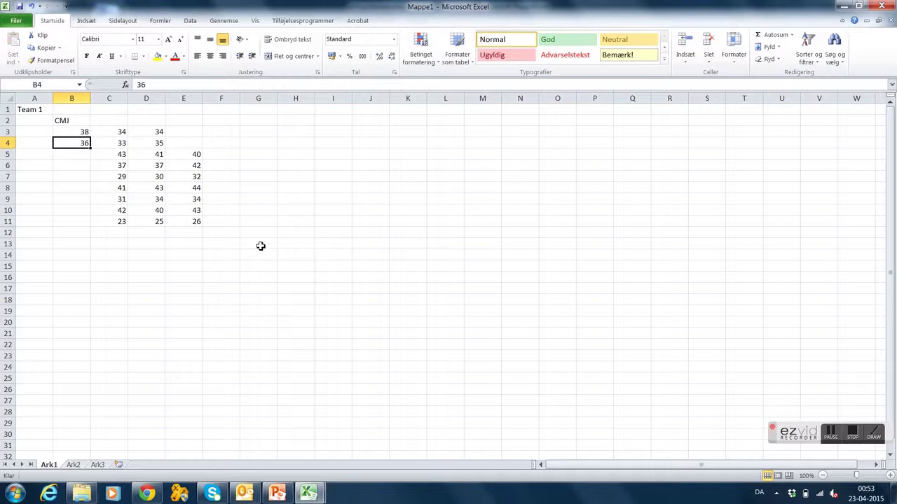
- Move the best CMJ value in row 5, 43, from C5 to B5
key("Down")
key("Right")
key("Right")
key("Left")
key("ctrl+x")
key("Left")
key("Return")
- Move the best CMJ value in row 6, 42, from E6 to B6
key("Down")
key("Right")
key("Right")
key("Right")
key("ctrl+x")
key("Left")
key("Left")
key("Left")
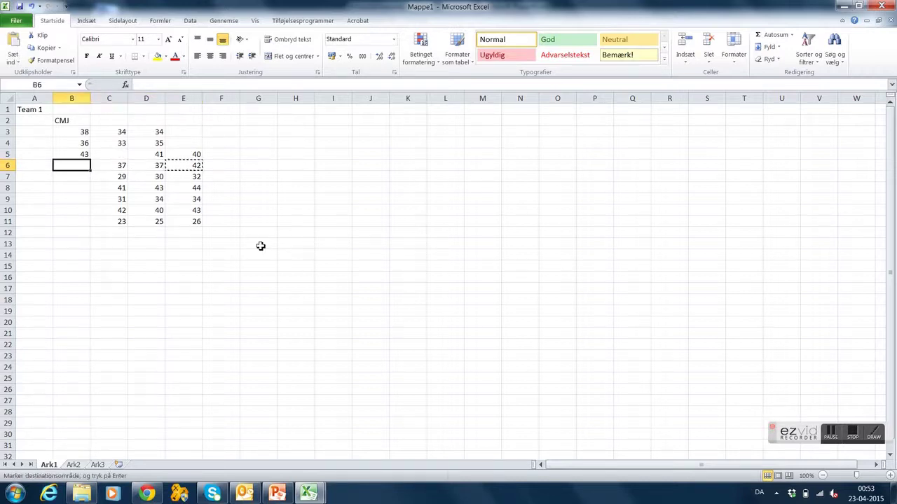
key("Return")
- Move the best CMJ value in row 7, 32, from E7 to B7
key("Right")
key("Right")
key("Right")
key("ctrl+x")
key("Left")
key("Left")
key("Left")
key("Return")
- Move the best CMJ value in row 8, 44, from E8 to B8
key("Right")
key("Right")
key("Right")
key("ctrl+x")
key("Left")
key("Left")
key("Left")
key("Return")
- Move the best CMJ value in row 9, 34, from D9 to B9
key("Down")
key("Right")
key("Right")
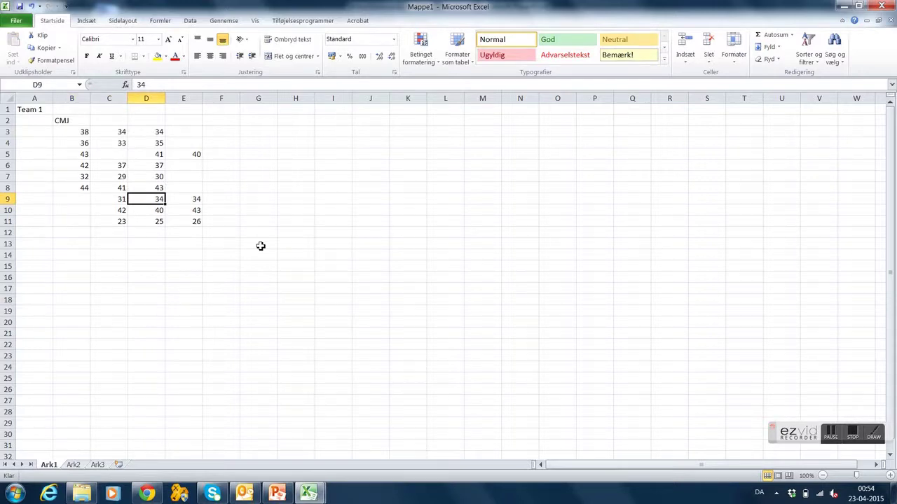
key("ctrl+x")
key("Left")
key("Left")
key("Return")
- Move the best CMJ value in row 10, 43, from E10 to B10
key("Down")
key("Right")
key("Right")
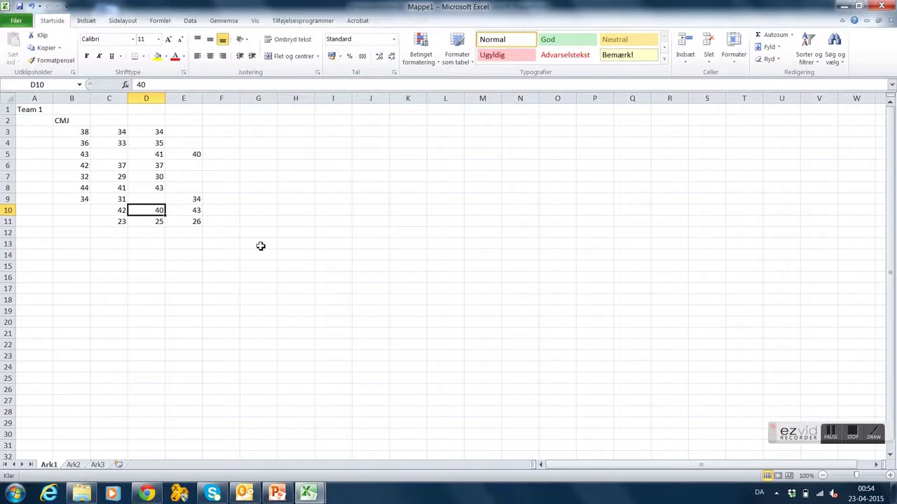
key("Right")
key("ctrl+x")
key("Left")
key("Left")
key("Left")
key("Return")
- Move the best CMJ value in row 11, 26, from E11 to B11
key("Down")
key("Right")
key("Right")
key("Right")
key("ctrl+x")
key("Left")
key("Left")
key("Left")
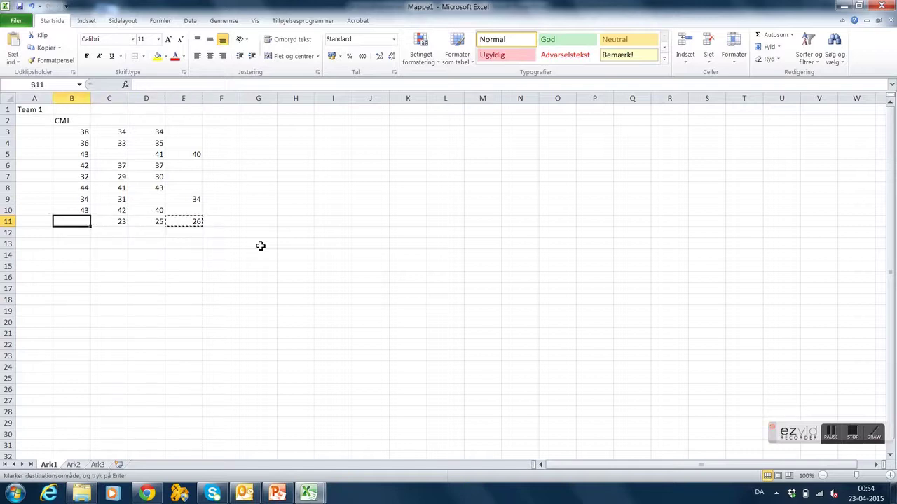
key("Return")
- Delete the remaining lower CMJ values in C3:E11, keeping only the best jumps in column B
key("Up")
key("Up")
key("Up")
key("Up")
key("Up")
key("Up")
key("Up")
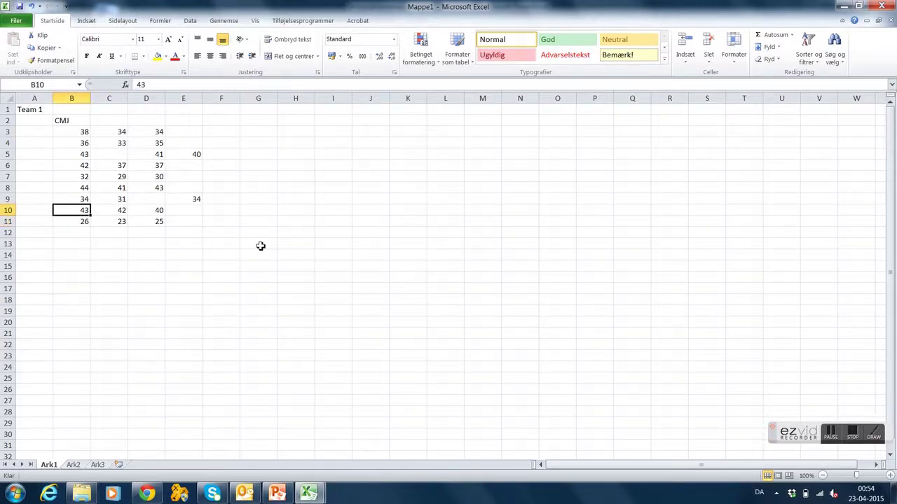
key("Up")
key("Right")
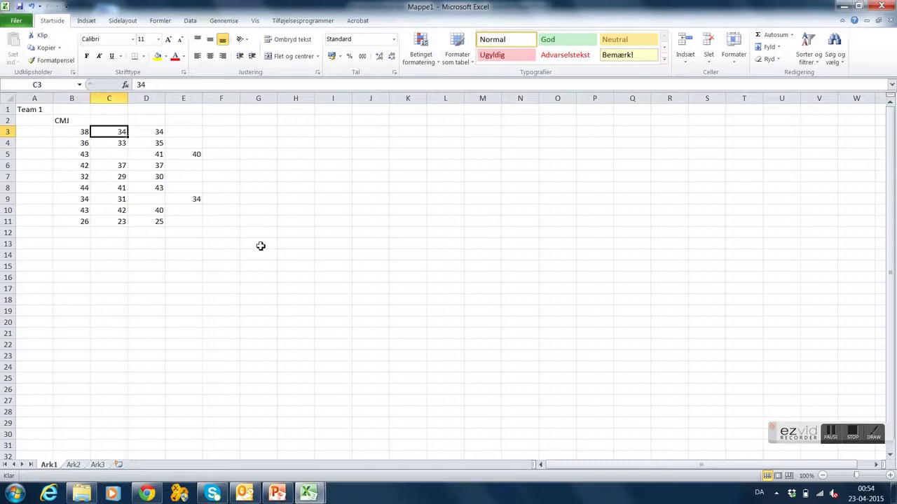
key("shift+Right")
key("shift+Right")
key("shift+Down")
key("shift+Down")
key("shift+Down")
key("shift+Down")
key("shift+Down")
key("shift+Down")
key("shift+Down")
key("shift+Down")
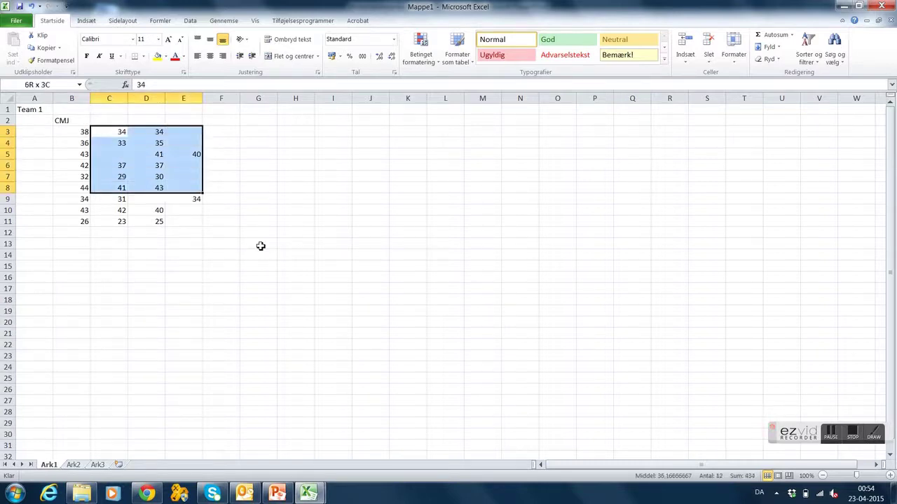
key("Delete")
- Enter the row labels Mean, Min. and Max. in cells A13 to A15 below the CMJ values
key("Down")
key("Down")
key("Down")
key("Down")
key("Down")
key("Down")
key("Down")
key("Down")
key("Down")
key("Down")
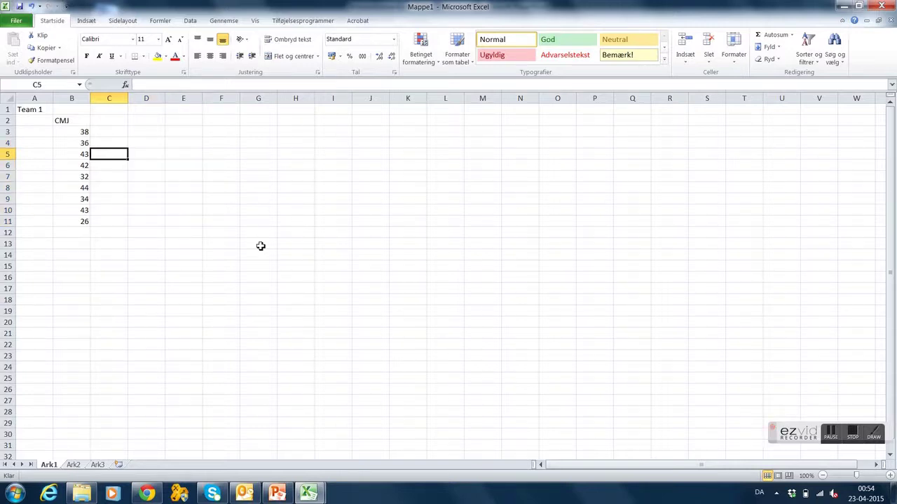
key("Left")
key("Left")
type("Men")
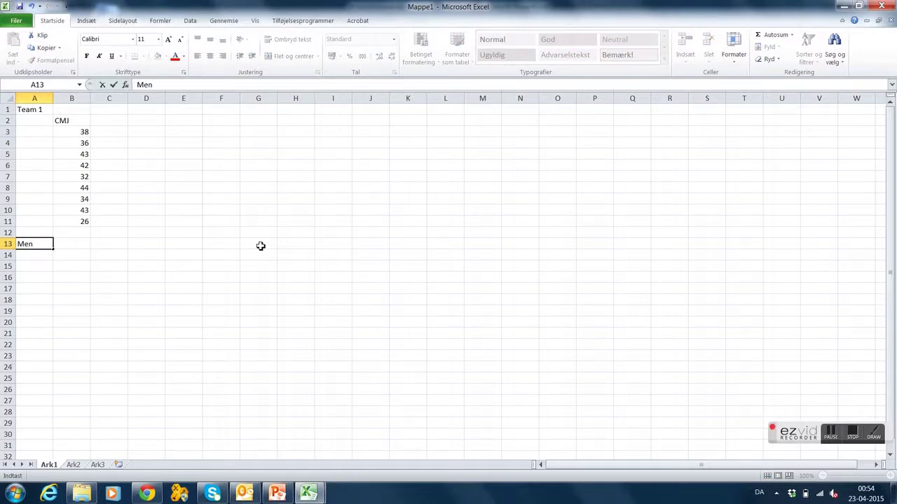
key("BackSpace")
type("an")
key("Return")
type("M")
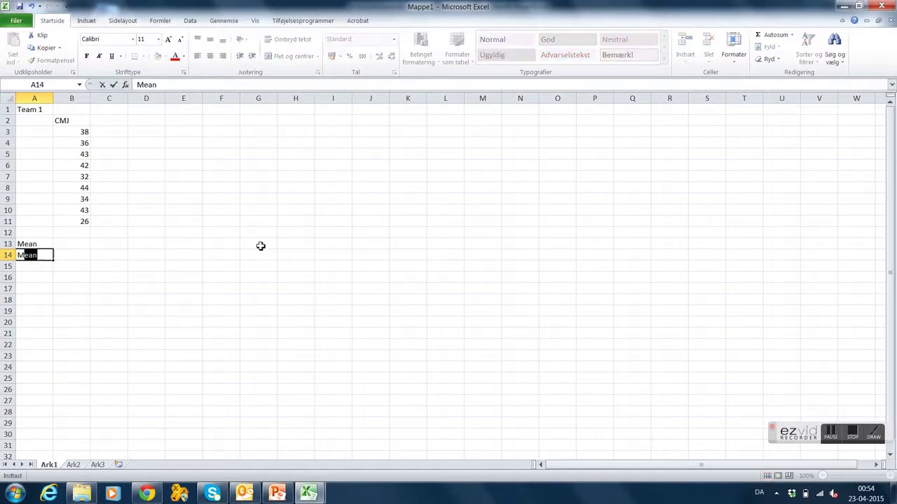
type("in.")
key("Return")
type("Max.")
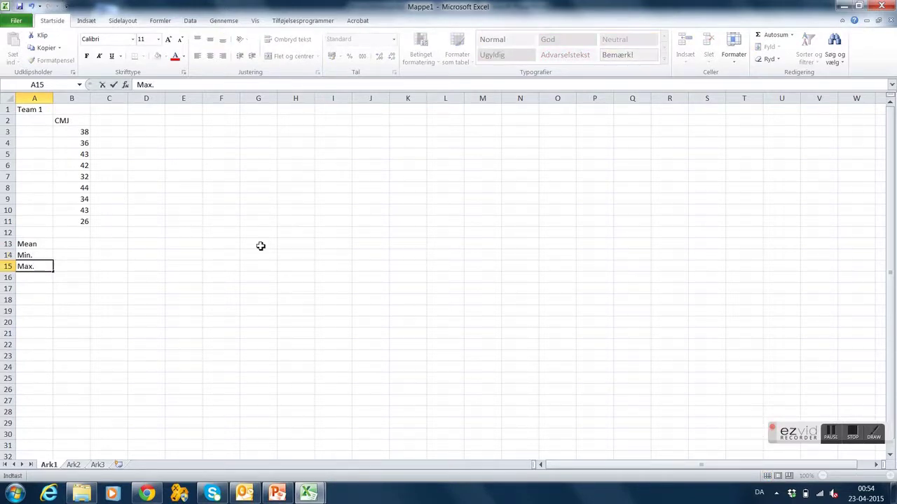
key("Tab")
- Insert the MIDDEL function in B13 to average the best CMJ values in B3:B11
key("Up")
key("Up")
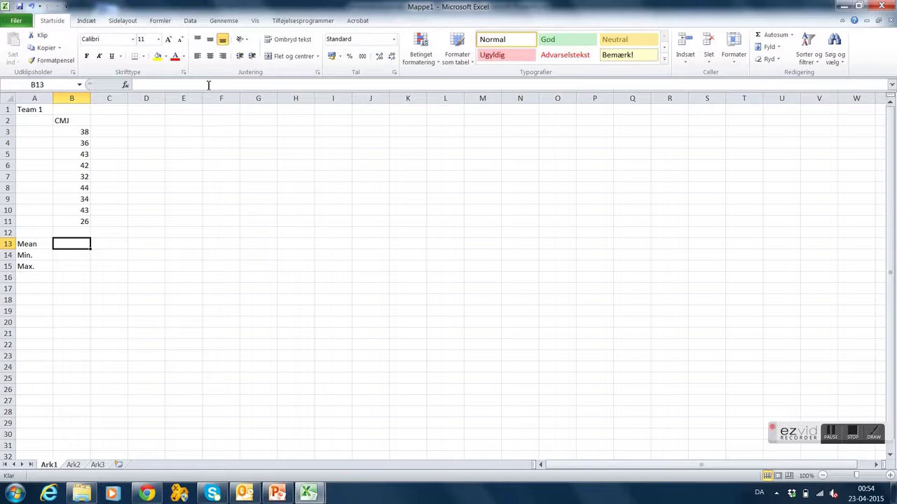
left_click(126, 86)
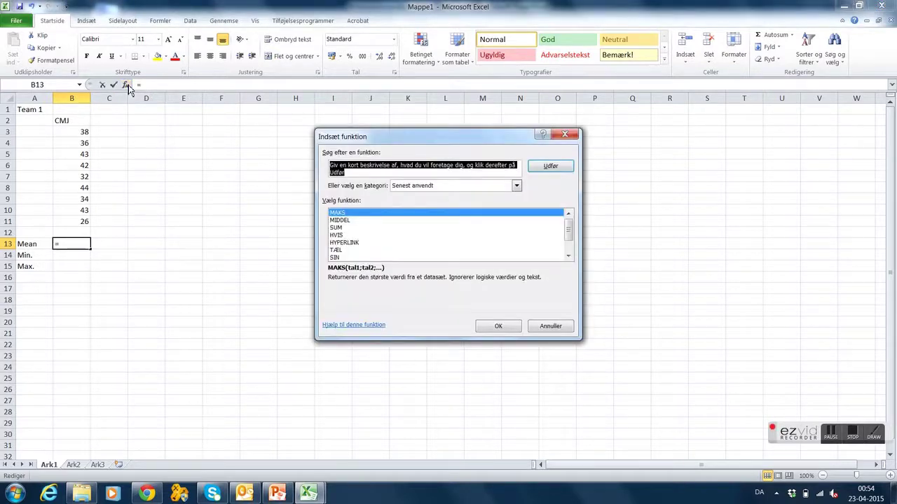
left_click(347, 220)
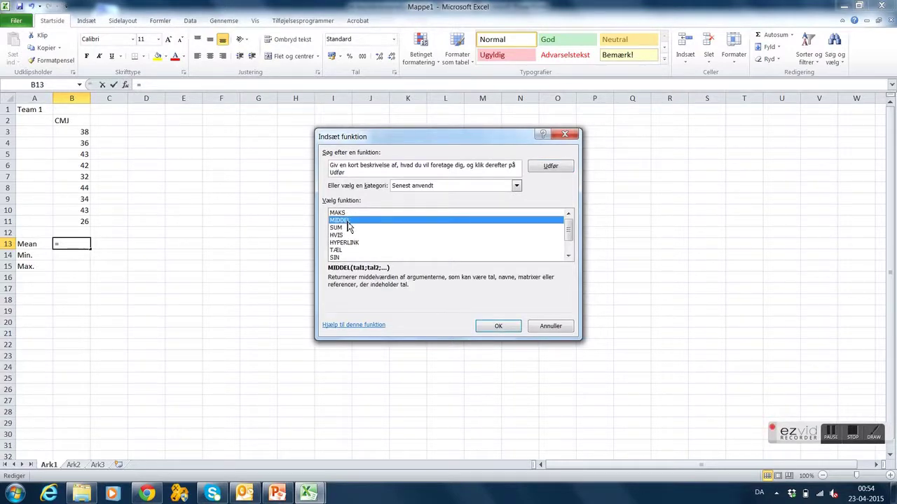
left_click(494, 328)
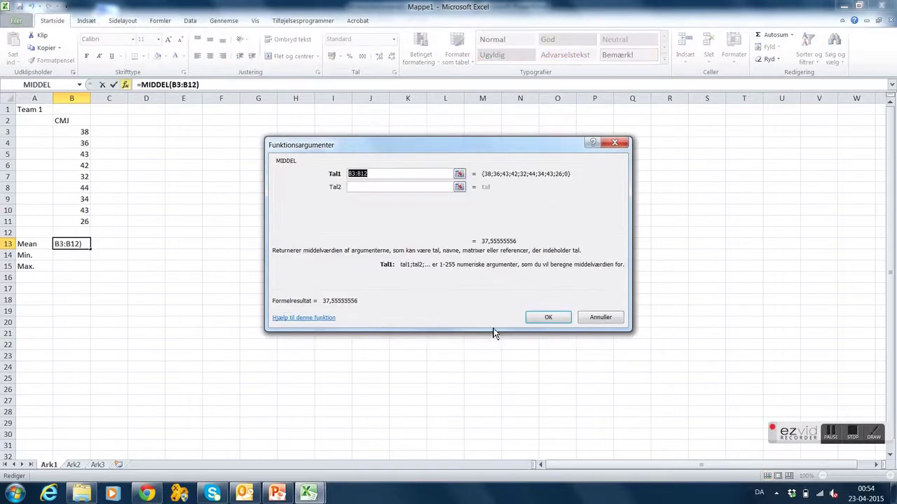
left_click(460, 176)
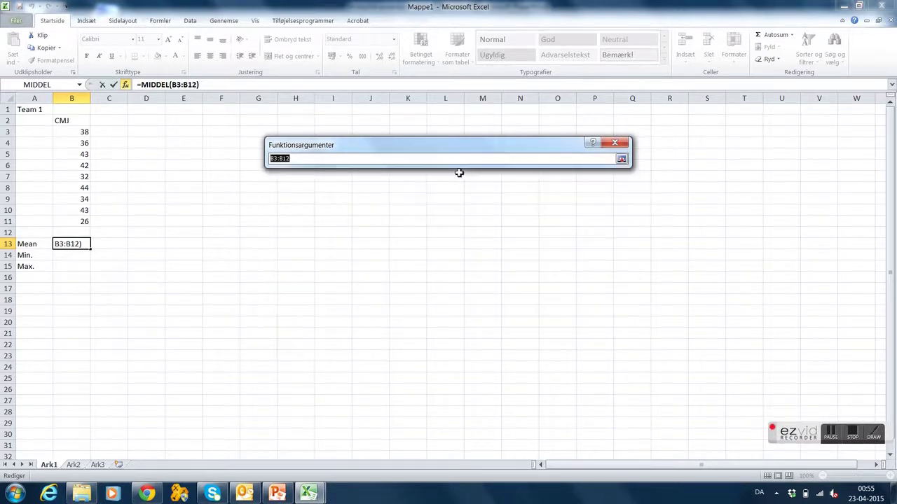
left_click_drag(80, 132, 81, 222)
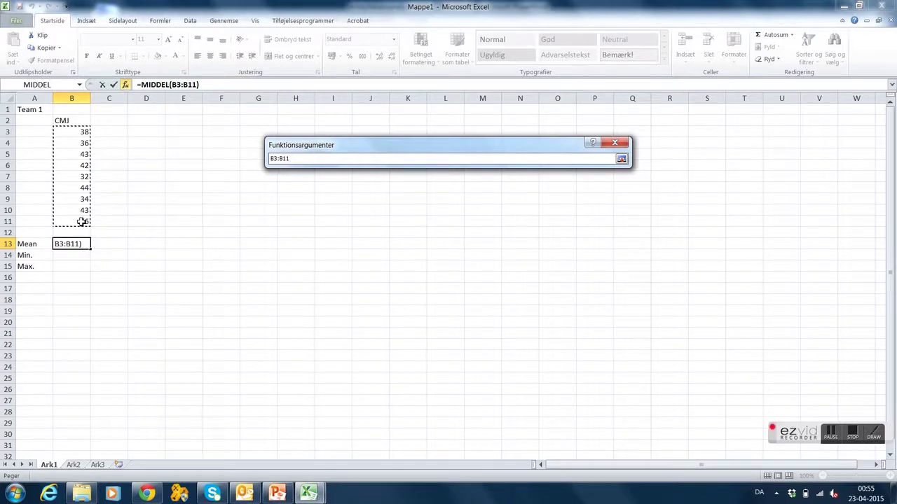
type("'")
key("Return")
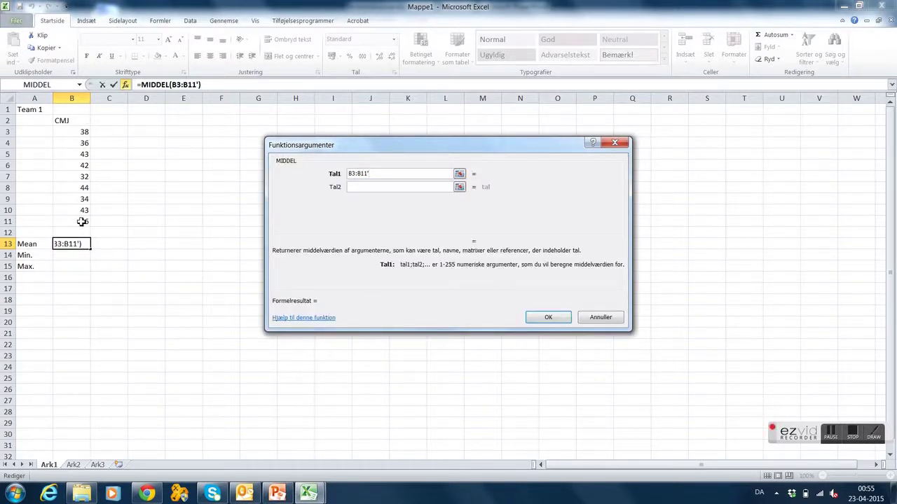
key("BackSpace")
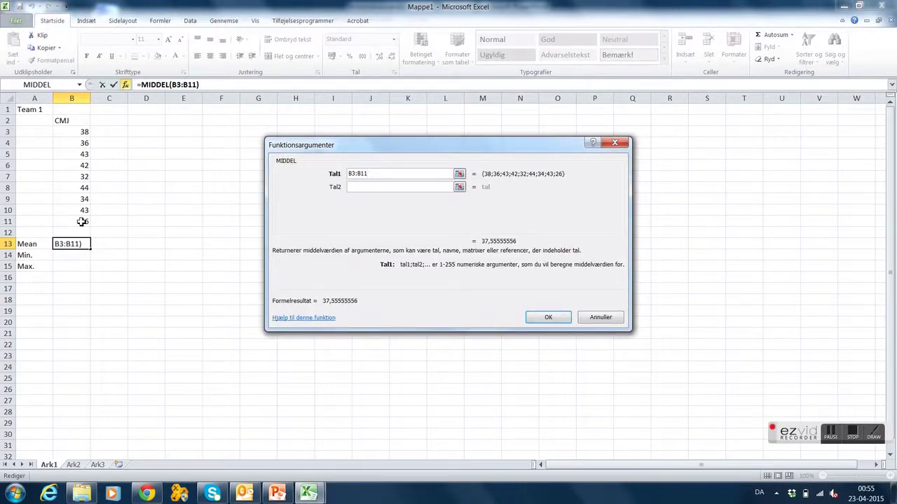
left_click(548, 320)
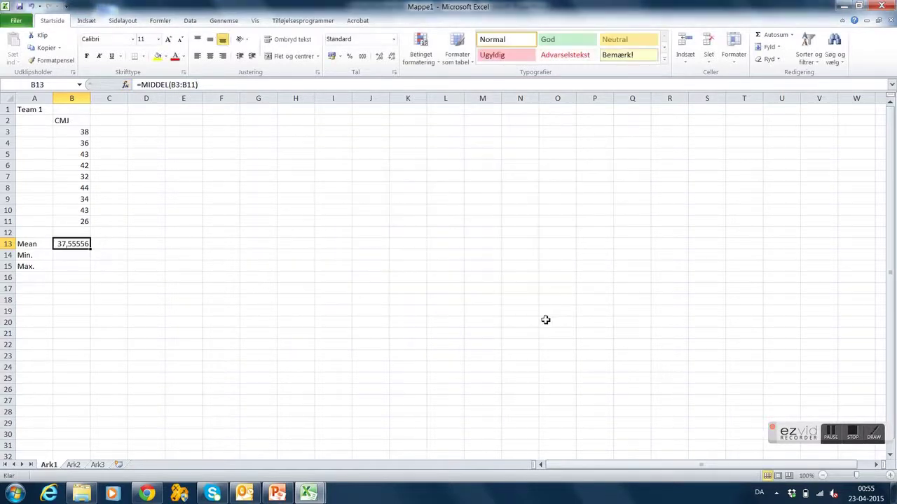
- Start inserting a function in B14 and search all functions for "min"
left_click(81, 255)
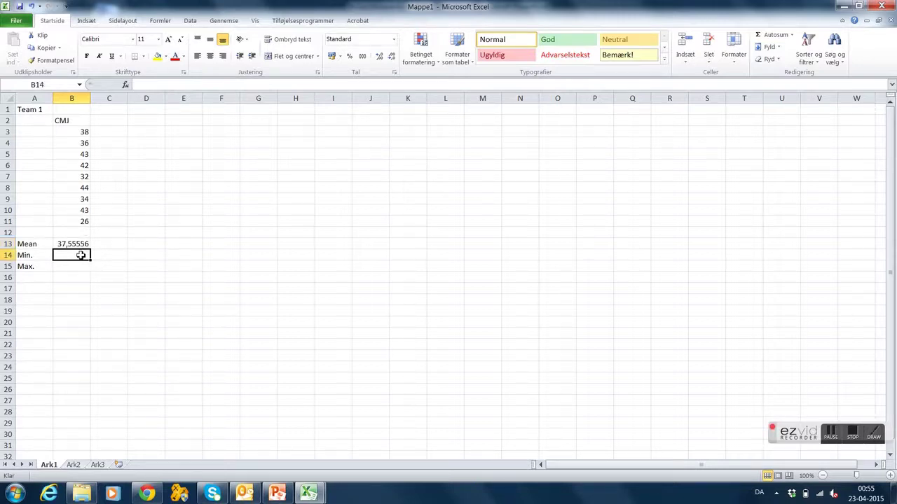
left_click(126, 85)
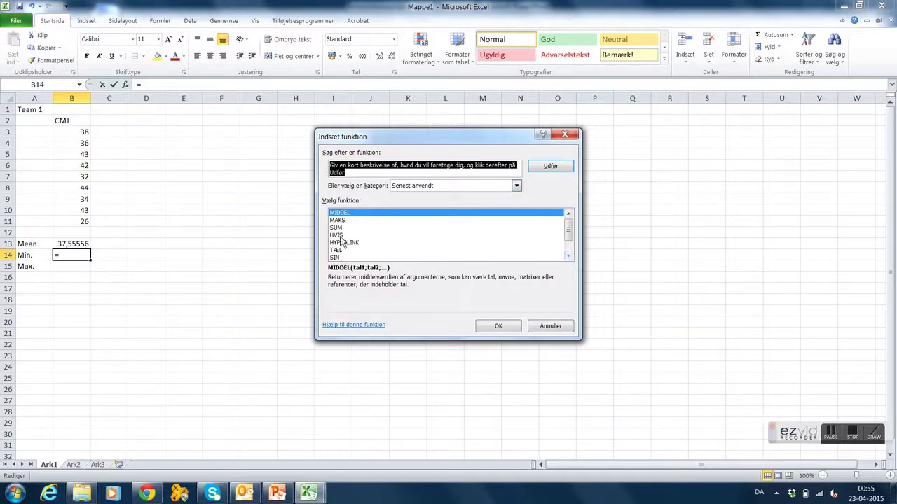
left_click(568, 257)
left_click(568, 258)
left_click(569, 257)
left_click_drag(569, 246, 578, 234)
left_click(517, 186)
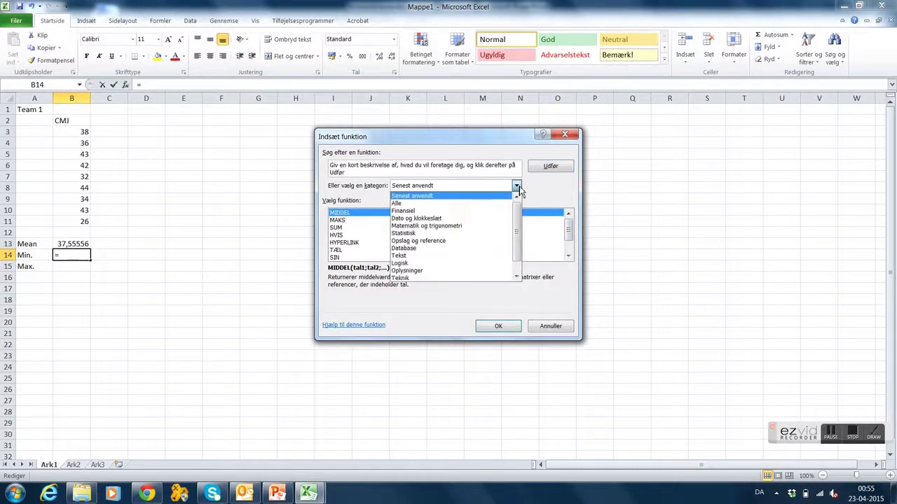
left_click(475, 204)
left_click(418, 170)
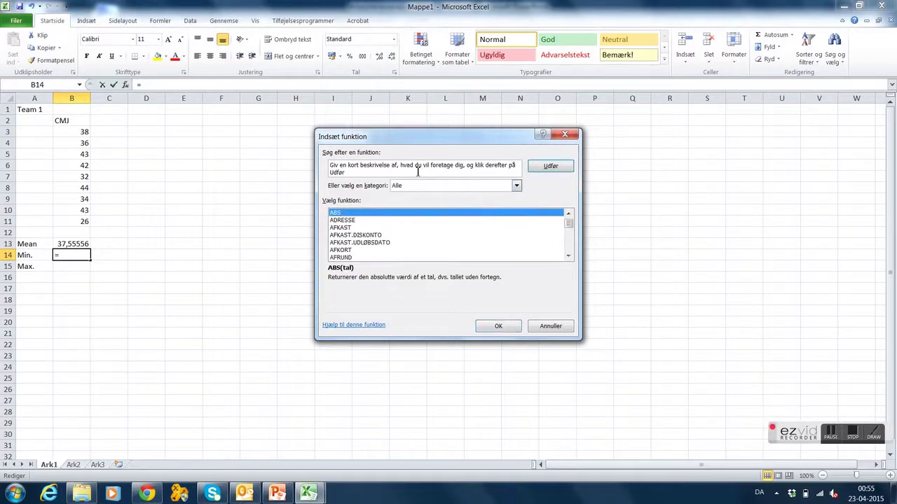
left_click(413, 171)
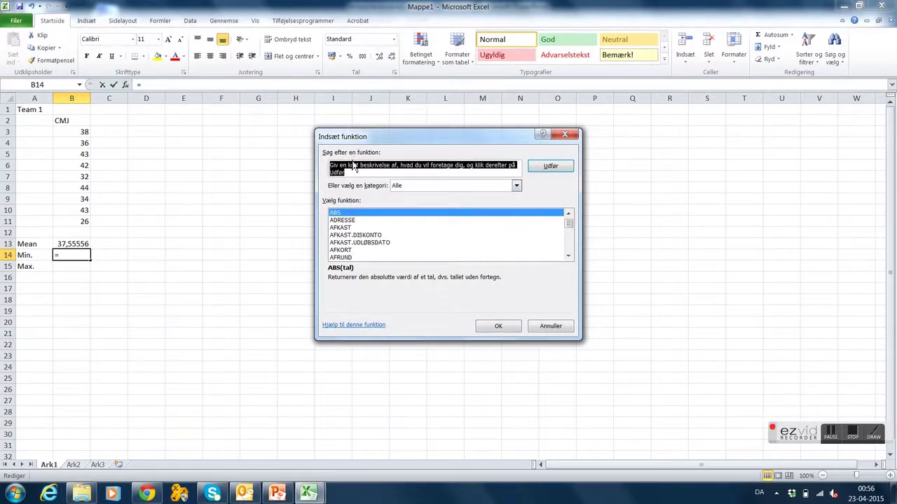
type("min")
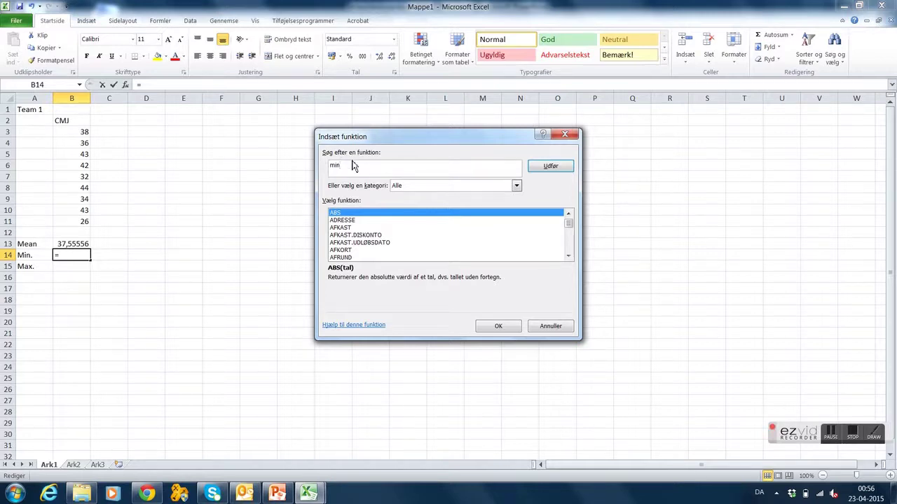
key("Return")
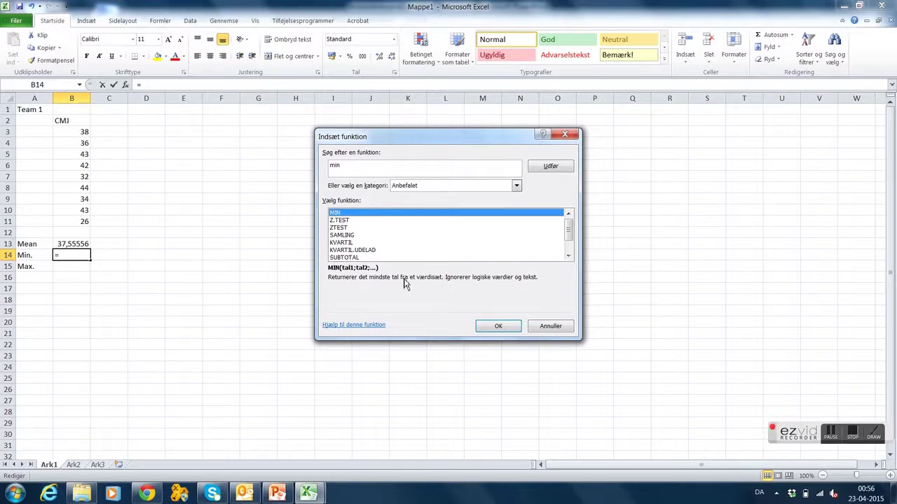
- Insert the MIN function in B14 with the best CMJ values in B3:B11 as its range
left_click(498, 326)
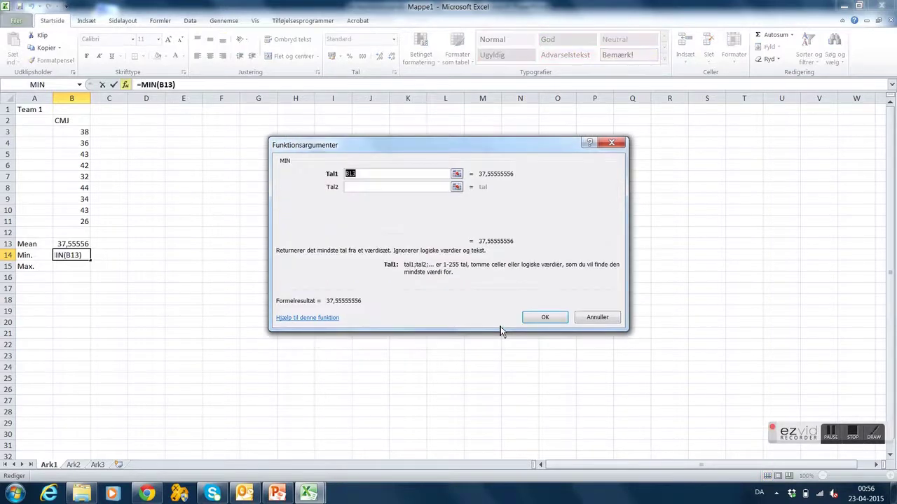
left_click(456, 174)
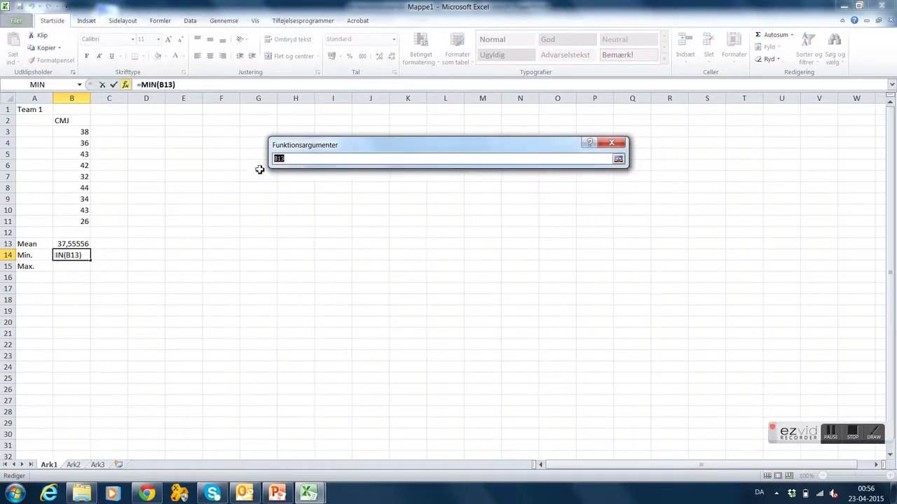
left_click_drag(81, 132, 78, 223)
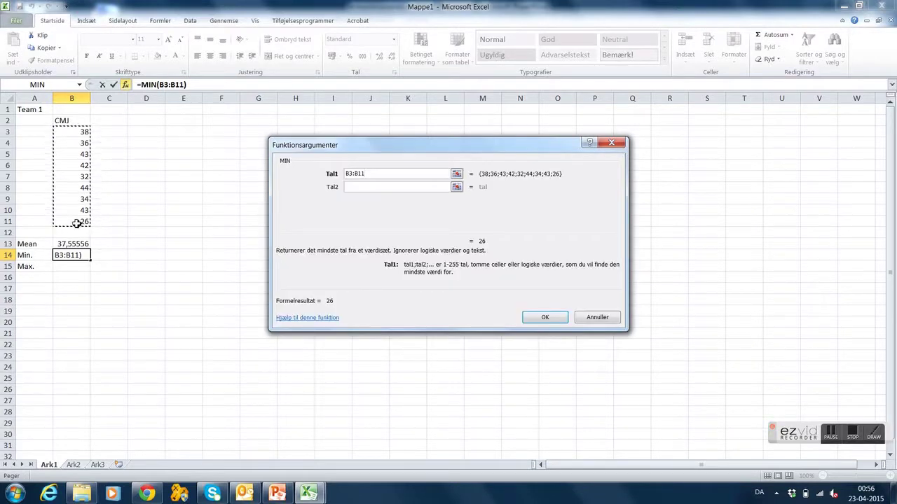
left_click(544, 319)
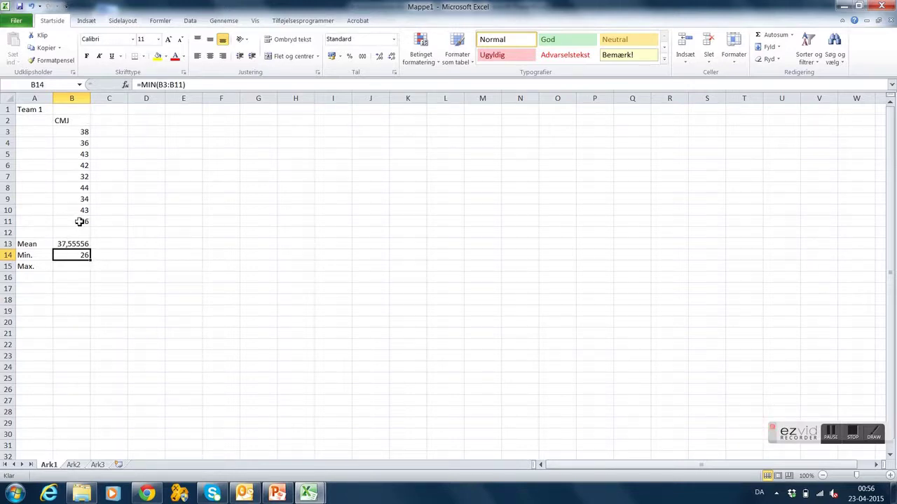
- Enter the formula =MAKS(B3:B11) in B15 to return the highest CMJ value
left_click(76, 269)
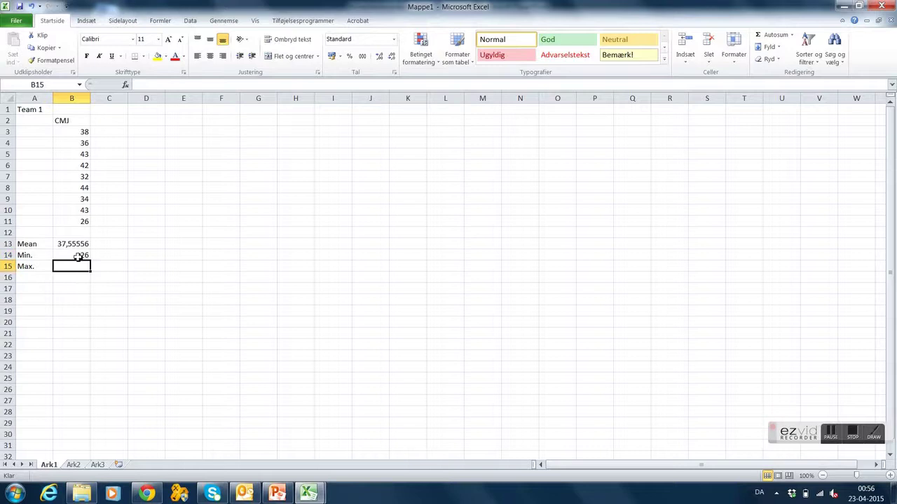
left_click(145, 85)
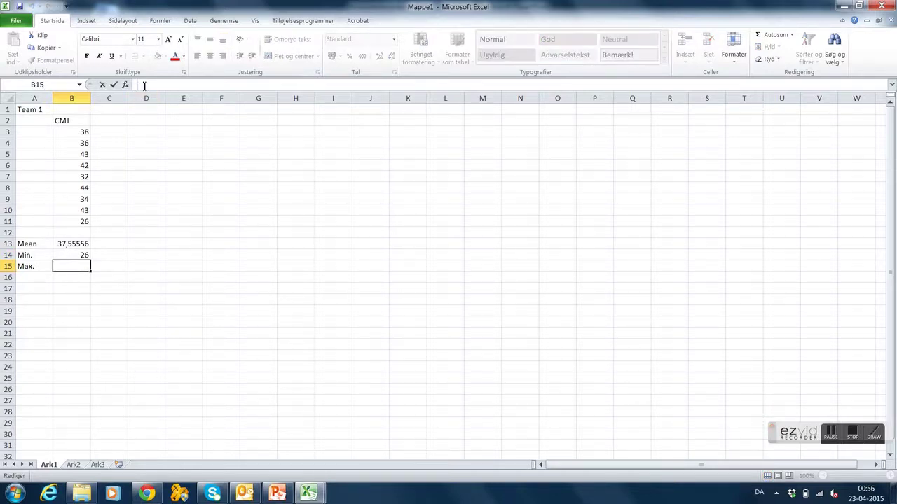
type("=")
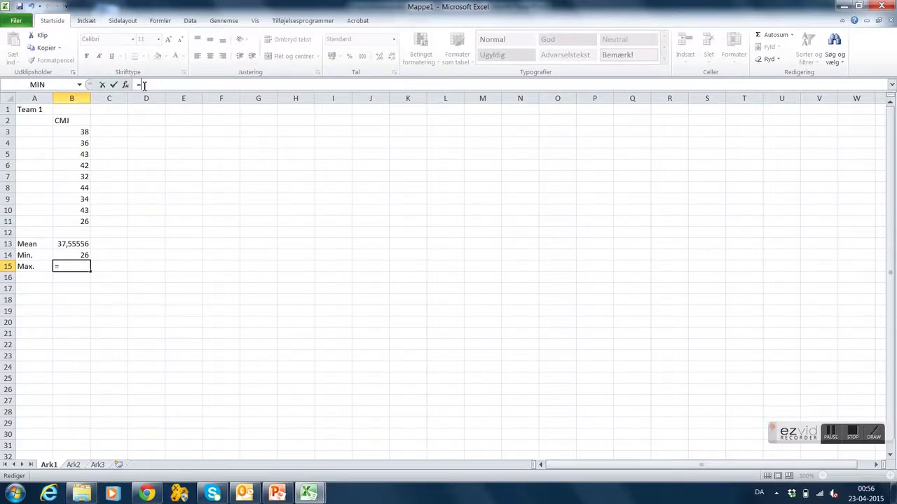
type("ma")
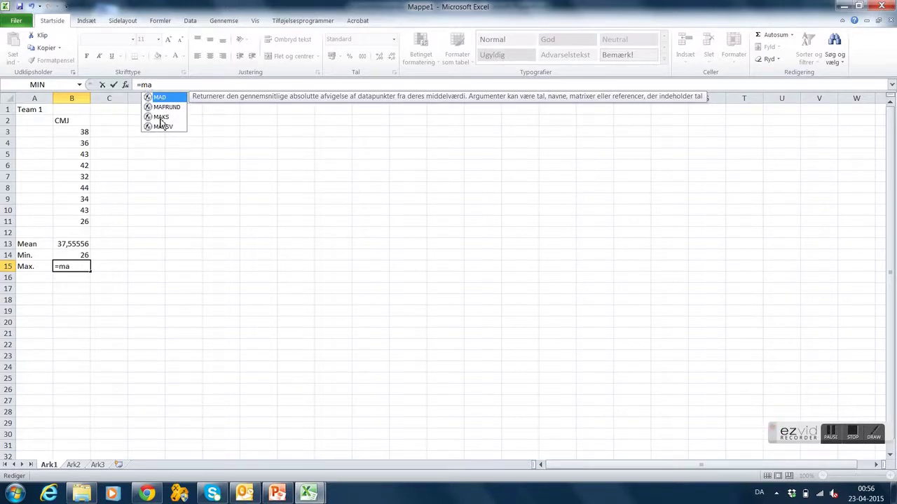
double_click(161, 117)
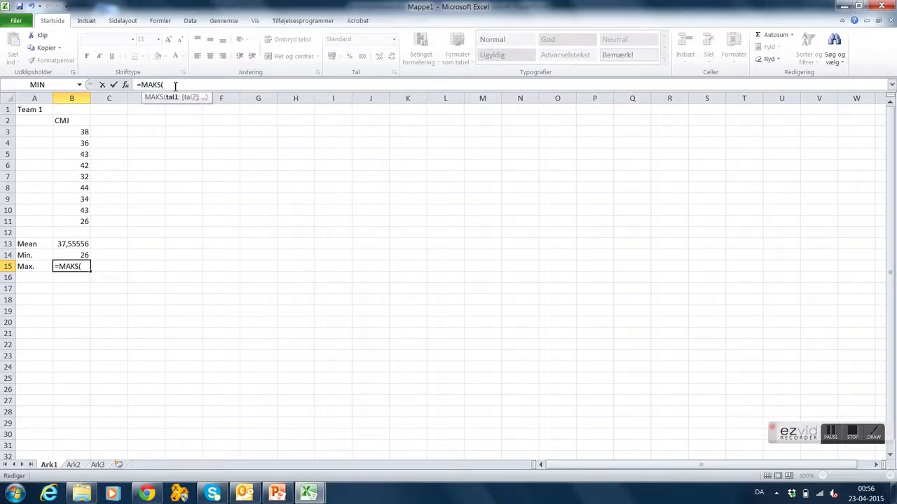
left_click_drag(84, 130, 82, 223)
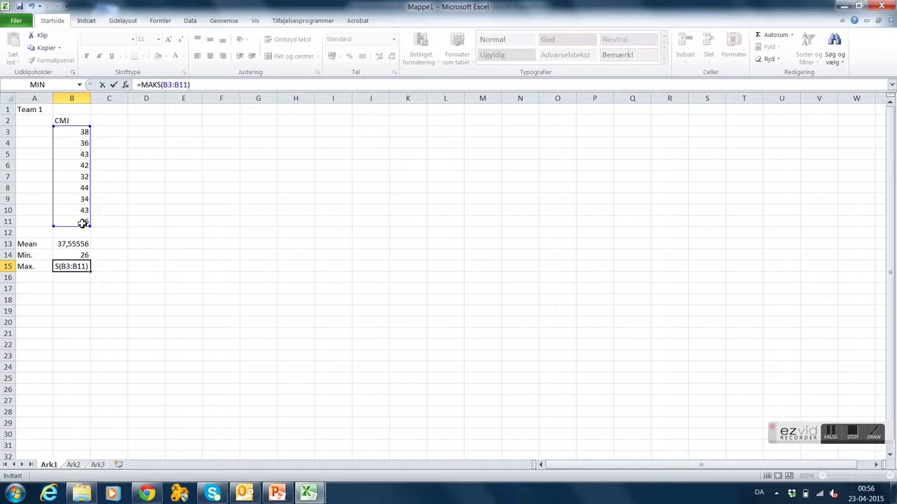
key("Return")
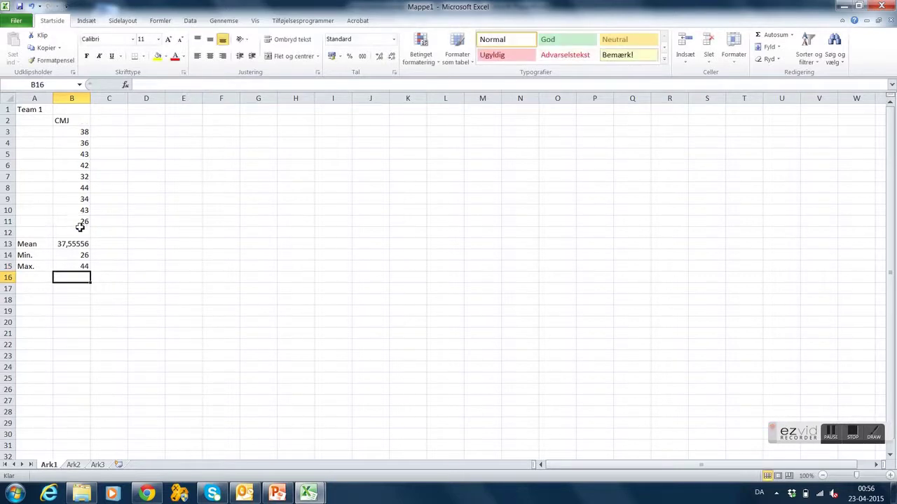
left_click(82, 269)
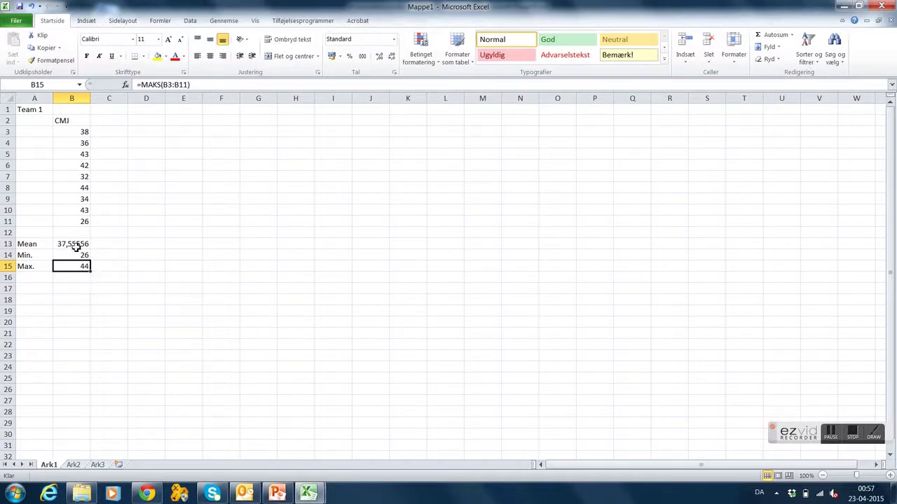
left_click(76, 247)
left_click(82, 258)
left_click(82, 266)
- Enter the column headings CMj+, BM and JR in cells C2 to E2 beside the CMJ heading
left_click(105, 119)
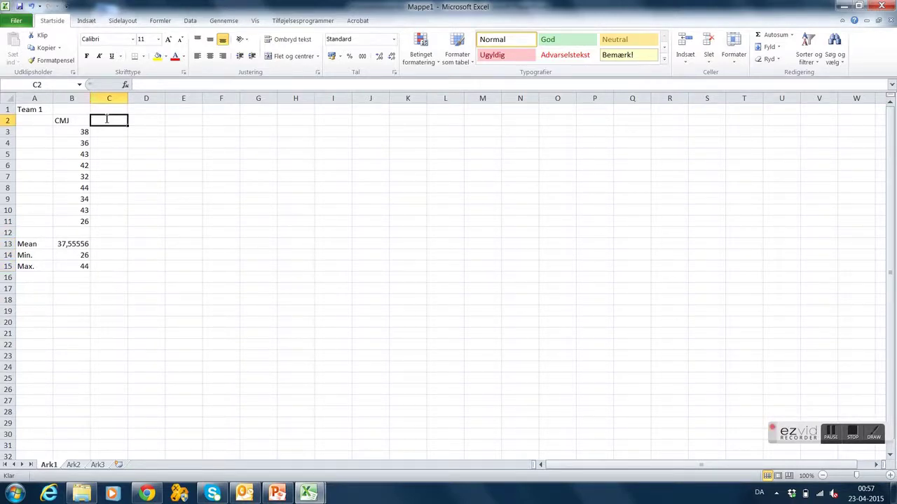
type("CMj+")
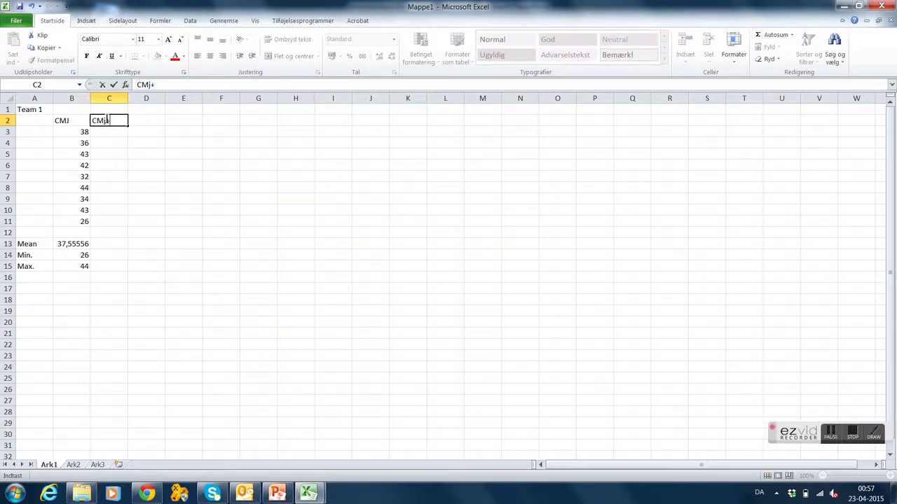
key("Tab")
type("BM")
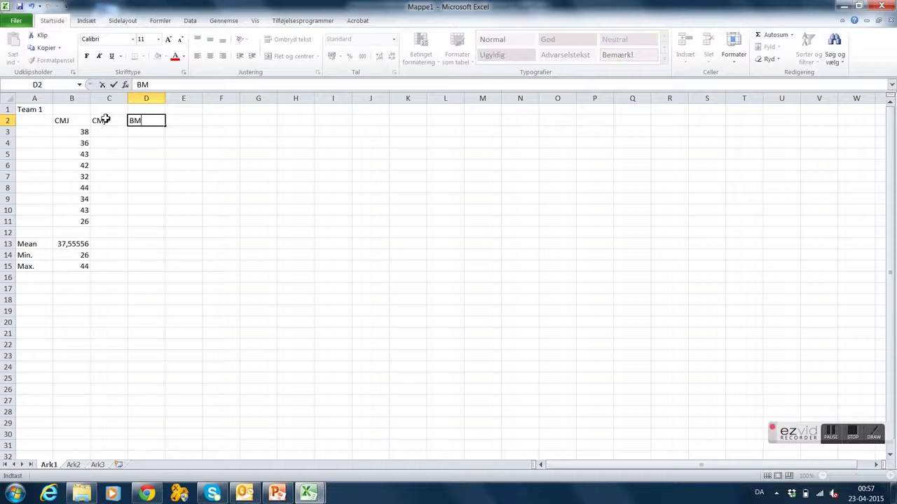
key("Tab")
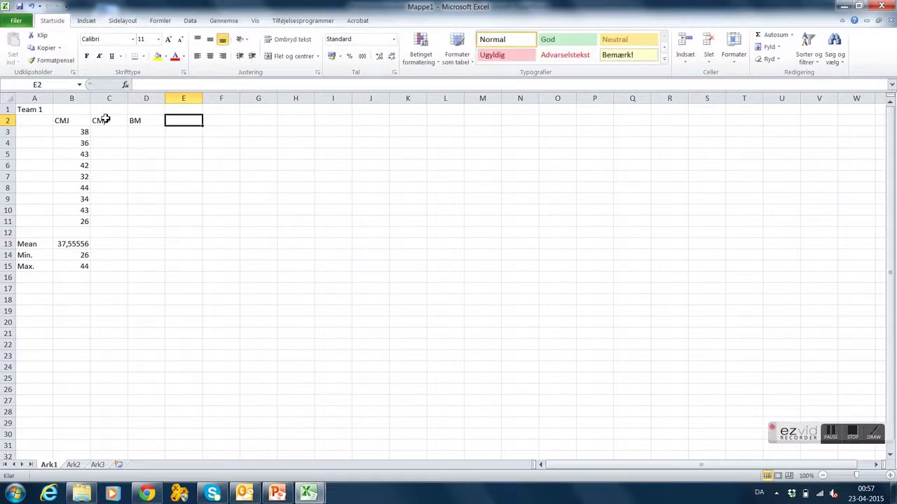
type("JR")
key("Tab")
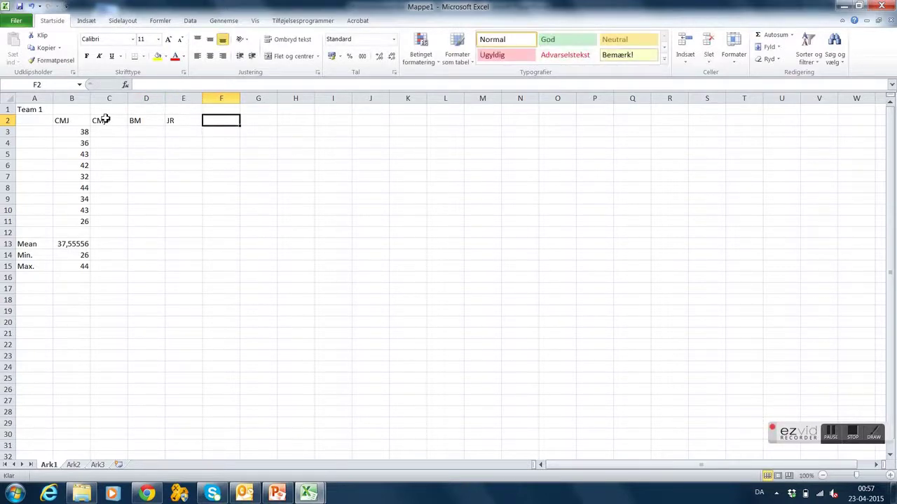
key("Down")
key("Left")
key("Left")
key("Left")
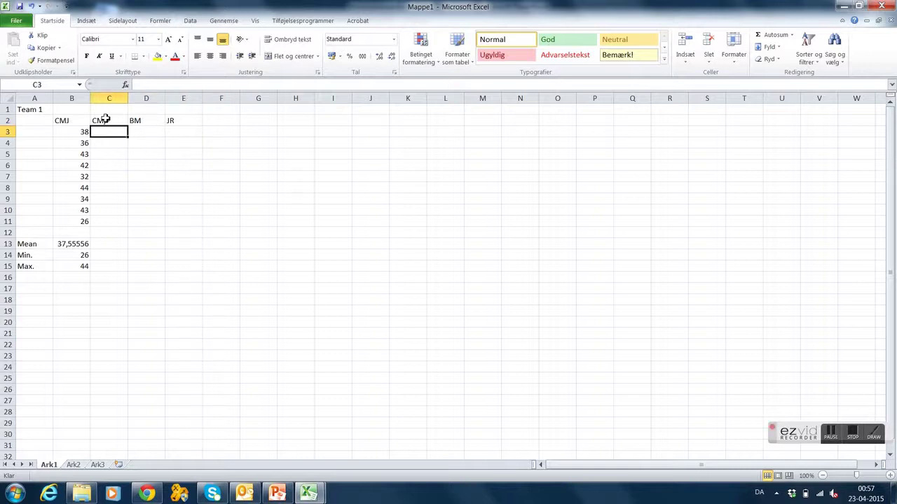
key("Down")
key("Down")
key("Down")
key("Down")
key("Down")
key("Down")
key("Down")
key("Down")
key("Down")
key("Down")
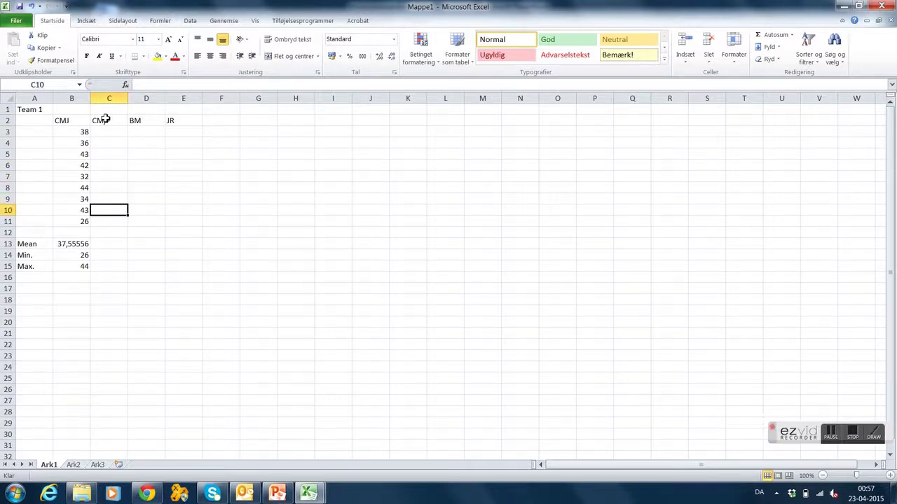
key("Left")
key("Right")
key("Right")
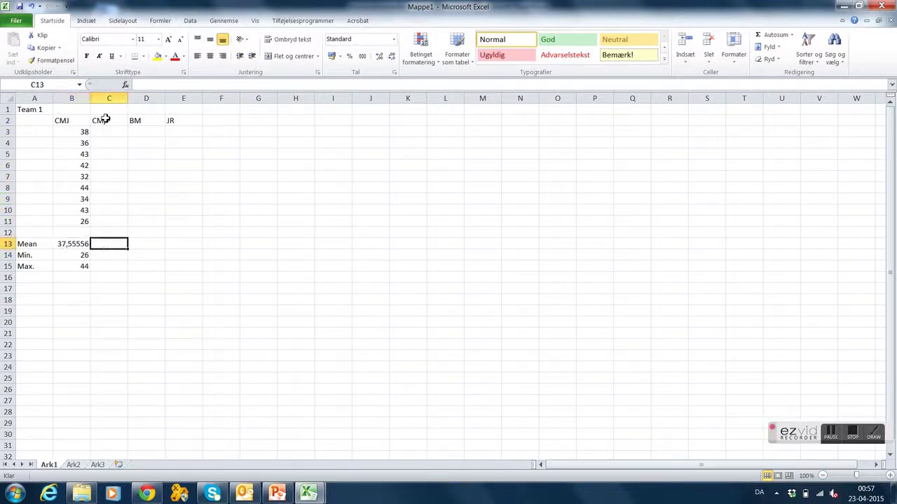
key("Left")
key("Right")
key("Right")
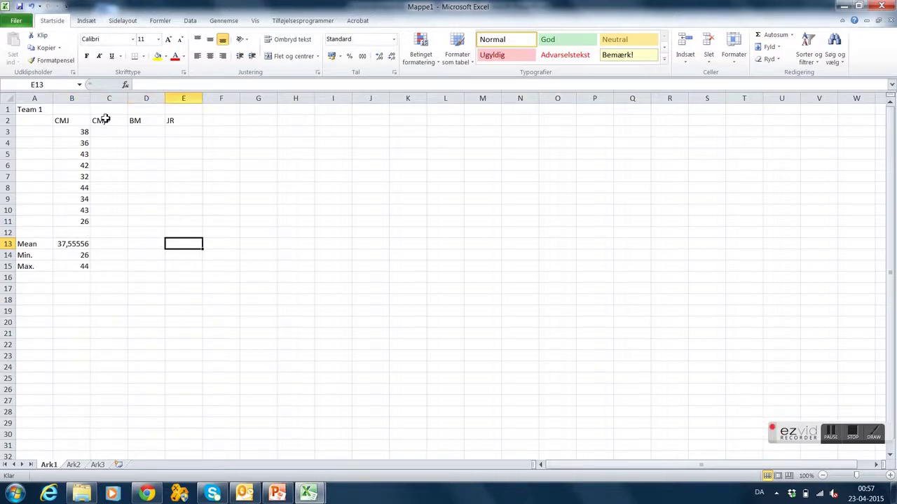
key("Left")
key("Left")
key("Left")
key("Right")
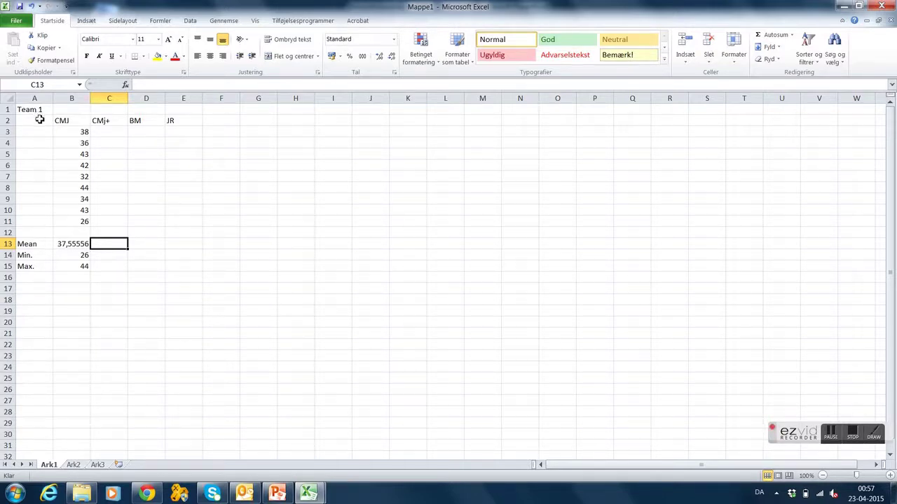
- Switch to the test database workbook, set the hold search criterion in I2 to 2 and run the find-data macro
key("alt")
key("alt+Tab")
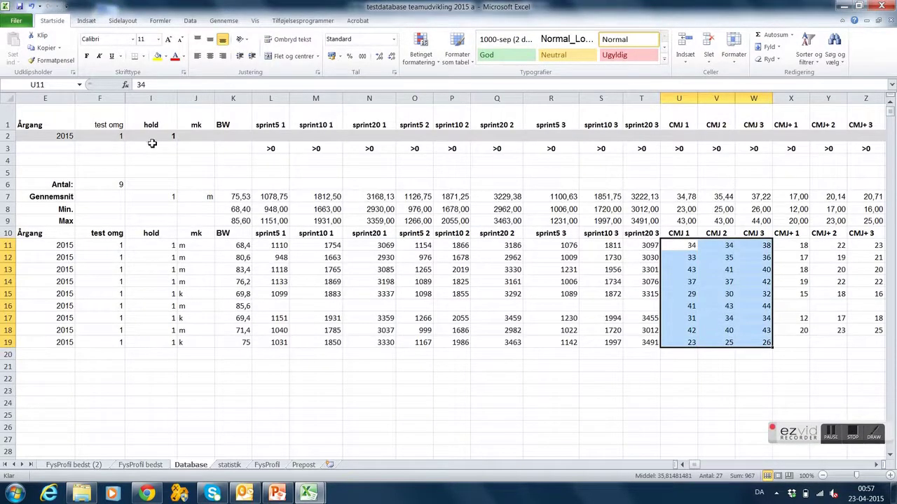
left_click(161, 139)
type("2")
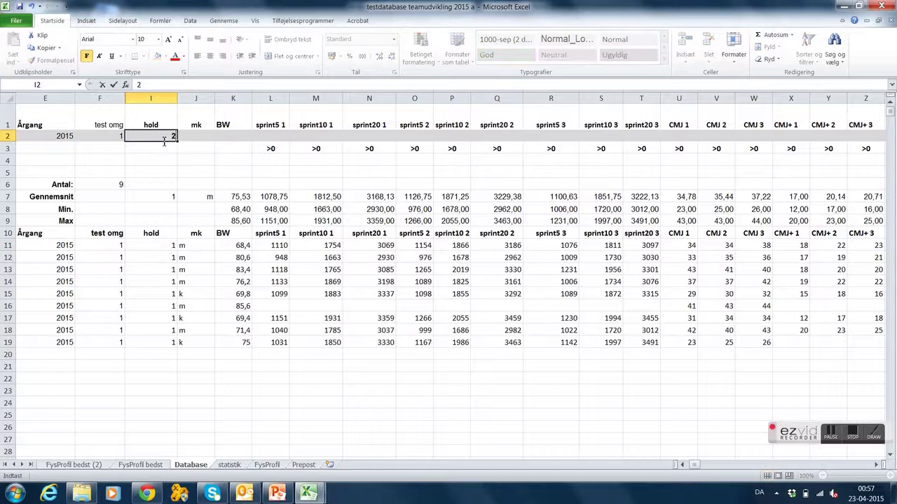
key("Return")
key("Left")
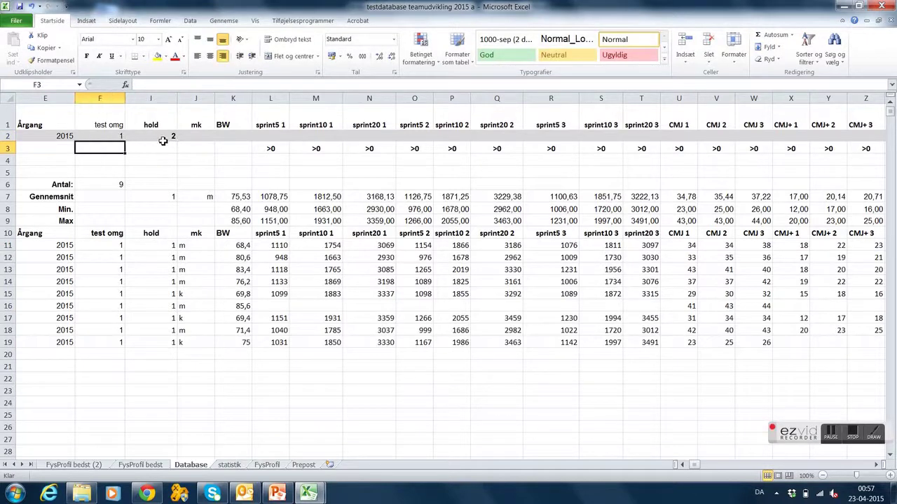
key("ctrl+f")
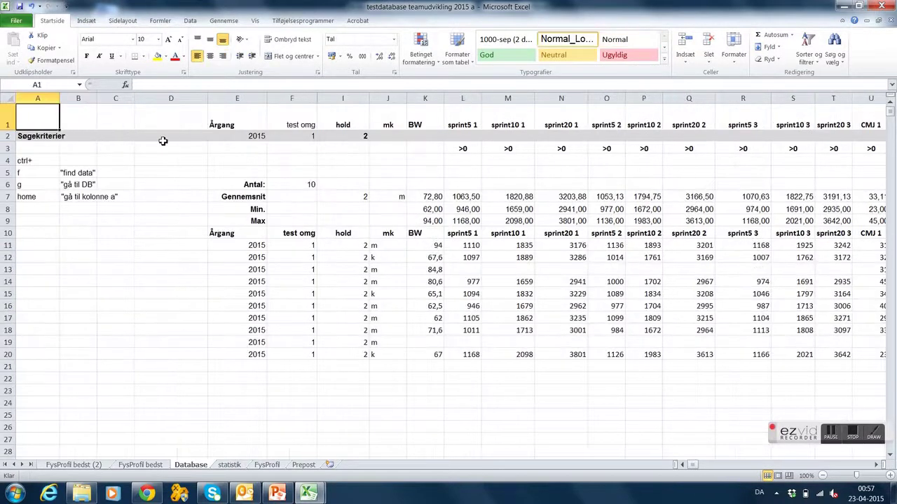
- Look over the filtered records for team 2 in the Database sheet, then return to the Mappe1 workbook
key("Right")
key("Down")
key("Right")
key("Down")
key("Down")
key("Down")
key("Down")
key("Down")
key("Down")
key("Right")
key("Down")
key("Down")
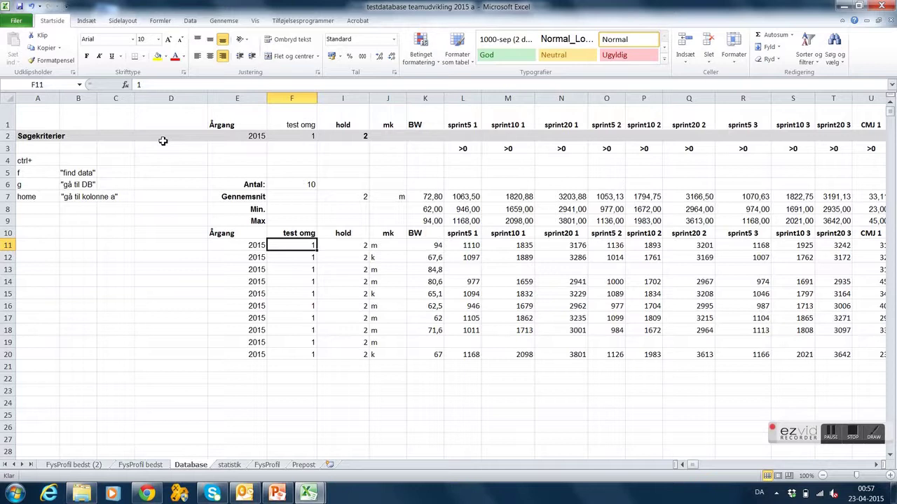
key("ctrl+Tab")
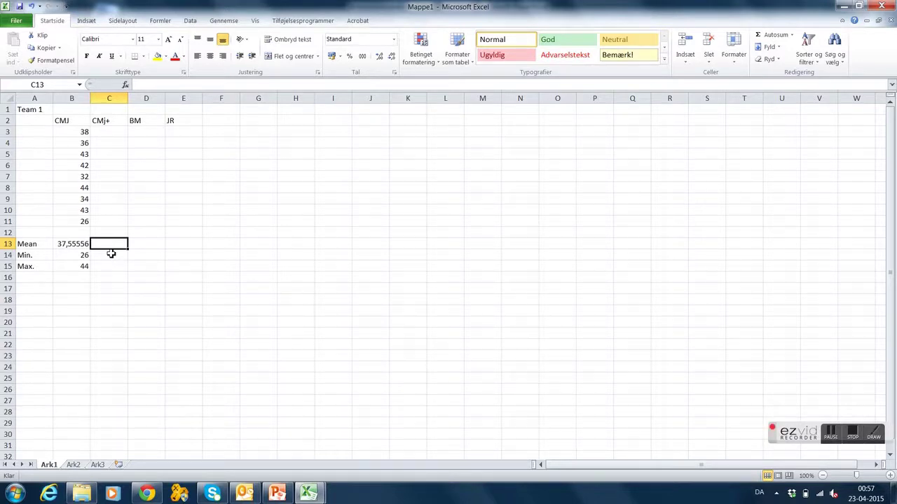
- Switch to the PowerPoint presentation and open slide 36, Arbejdsspørgsmål, to read the work questions
key("alt+Tab")
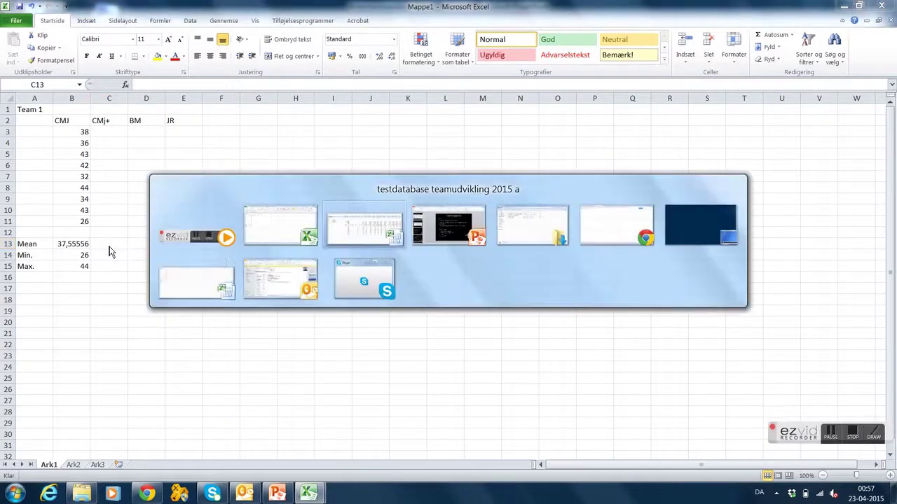
key("alt+Tab")
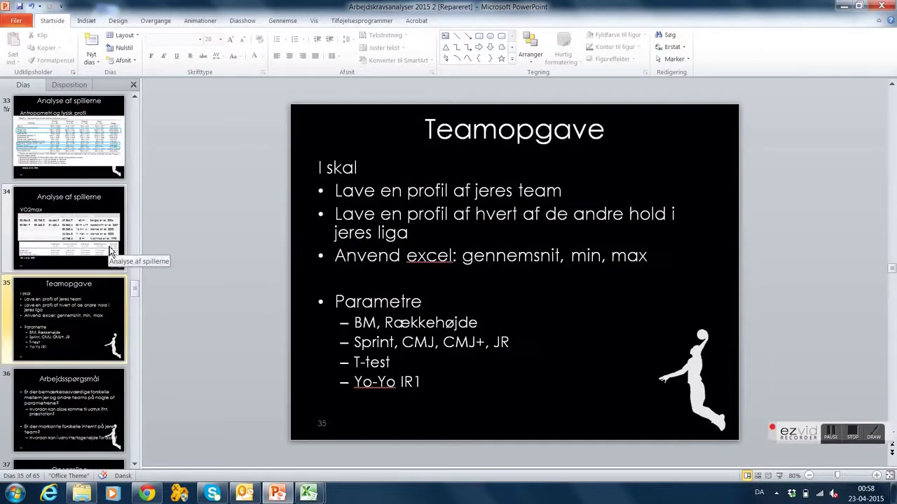
left_click(82, 409)
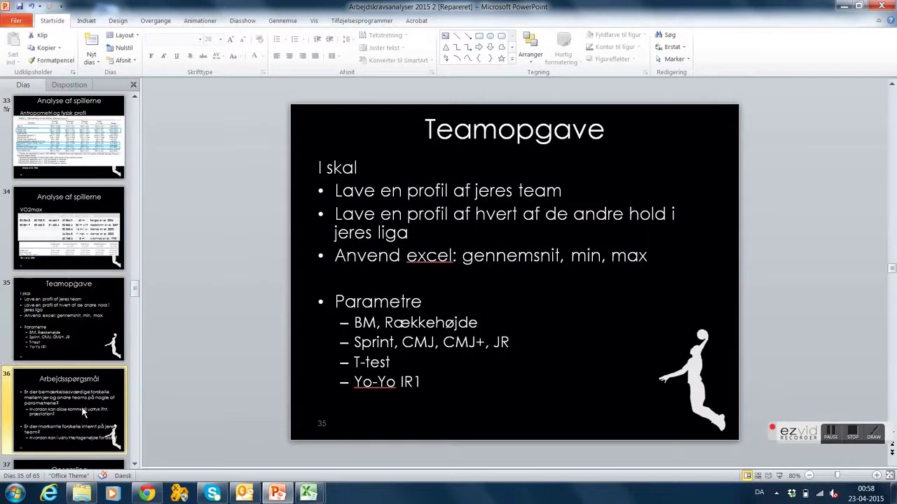
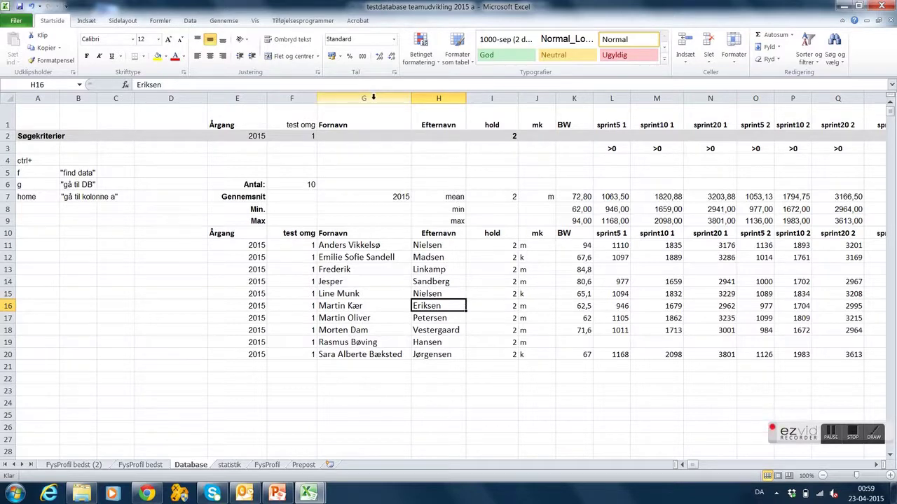
- Hide the Fornavn and Efternavn columns (G and H) in the Database sheet of the test database workbook
left_click_drag(373, 98, 436, 98)
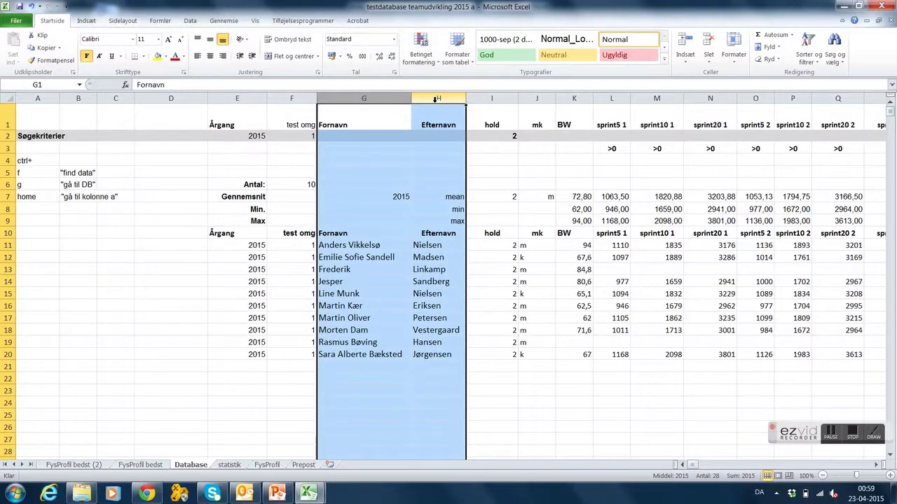
right_click(437, 98)
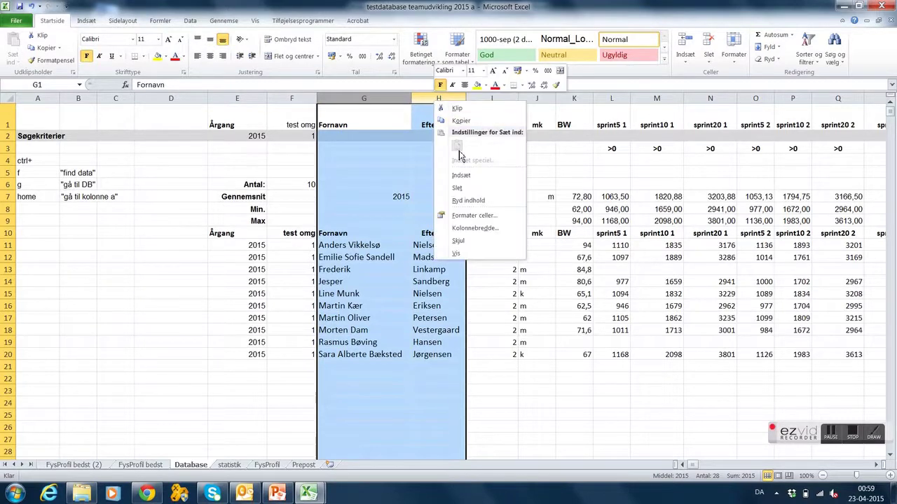
left_click(483, 242)
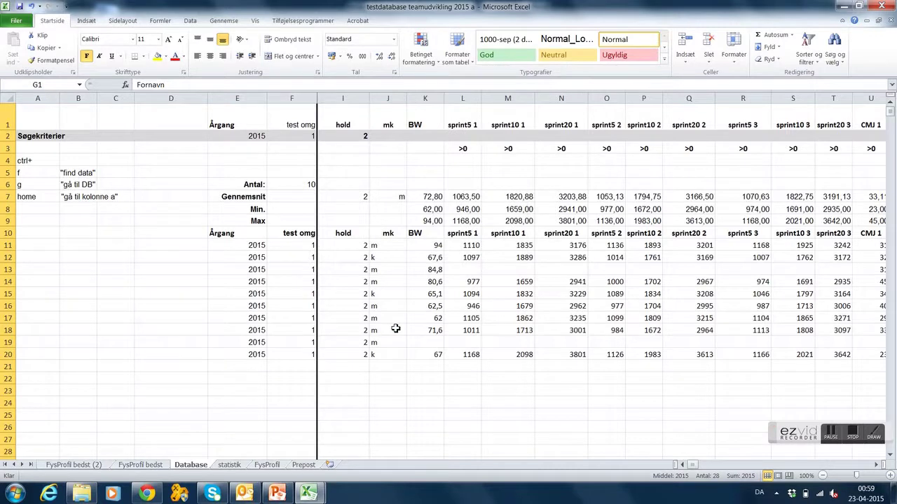
left_click(375, 367)
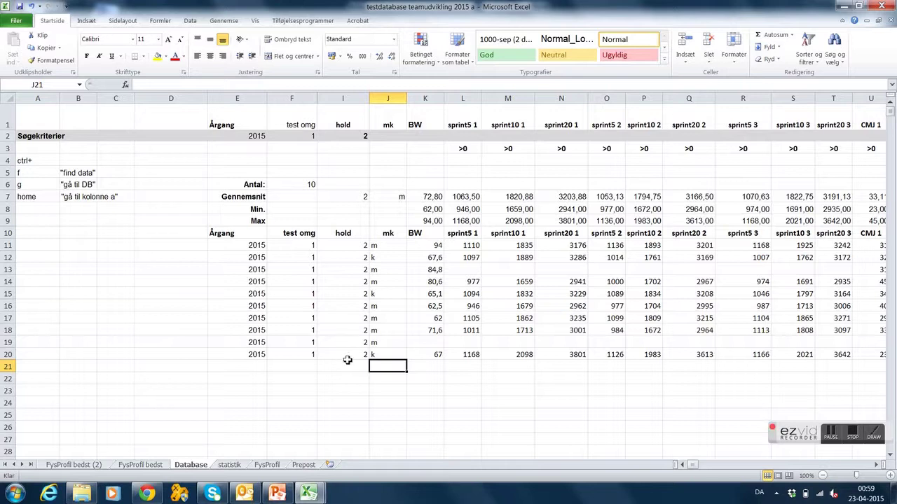
left_click(348, 358)
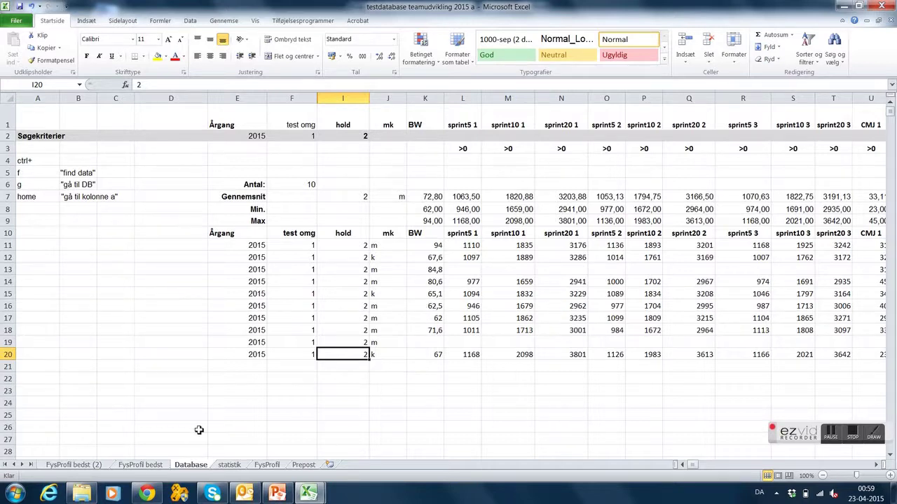
- View the spider chart on the FysProfil bedst sheet, then inspect the CMJ mean, min and max in B9:D9 on FysProfil bedst (2)
left_click(141, 465)
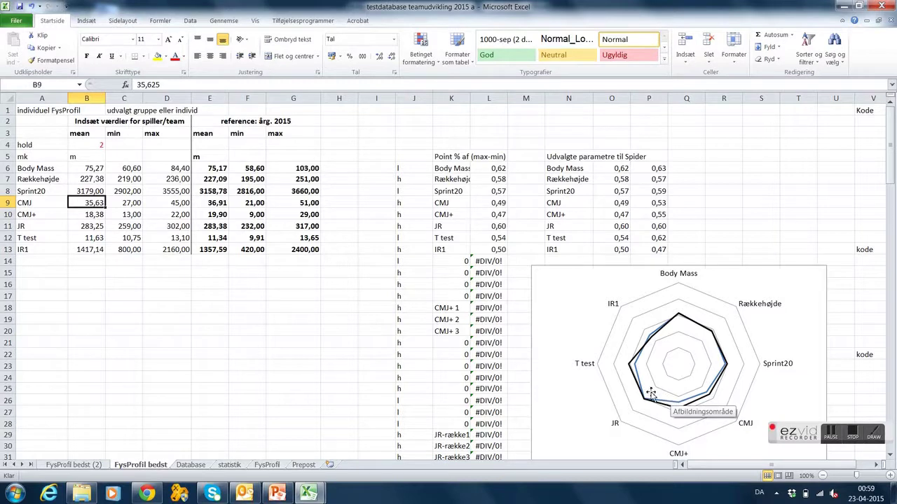
left_click(80, 467)
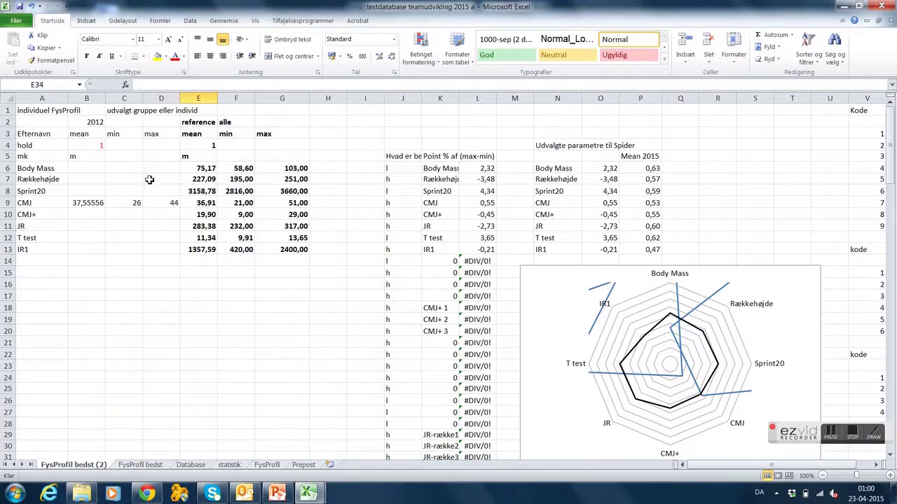
left_click(94, 203)
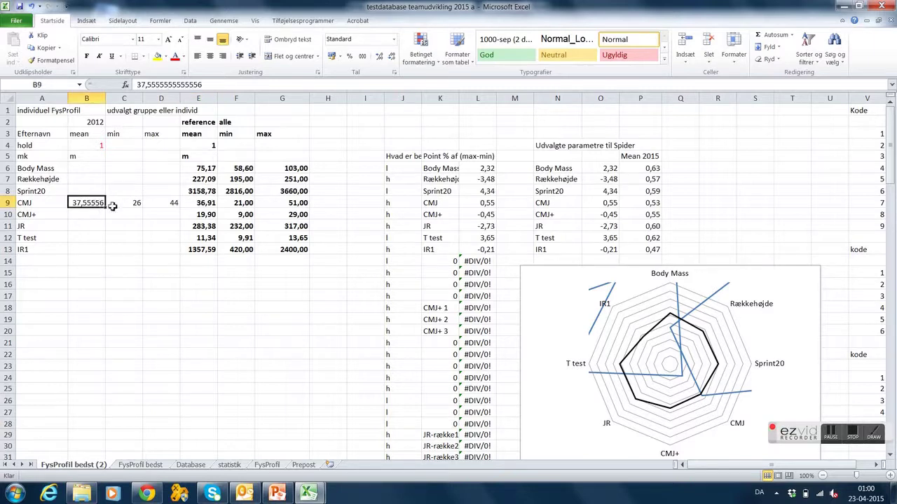
left_click(136, 202)
left_click(161, 202)
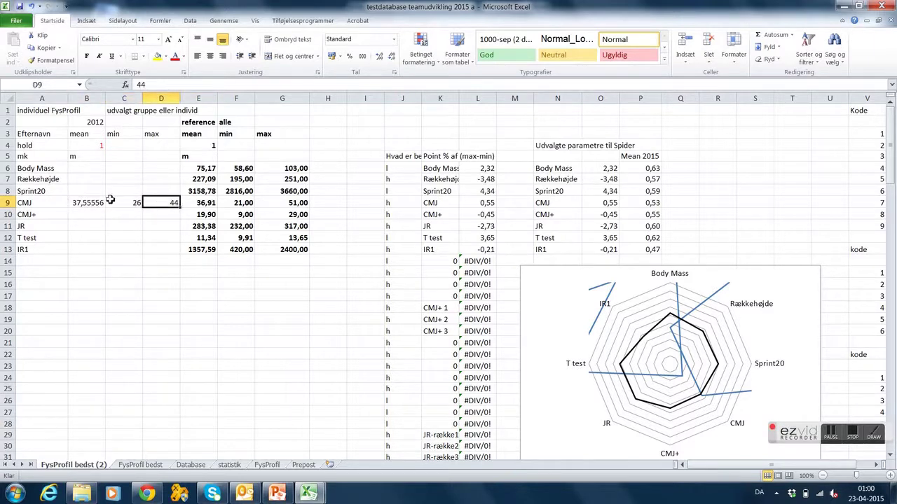
left_click(93, 203)
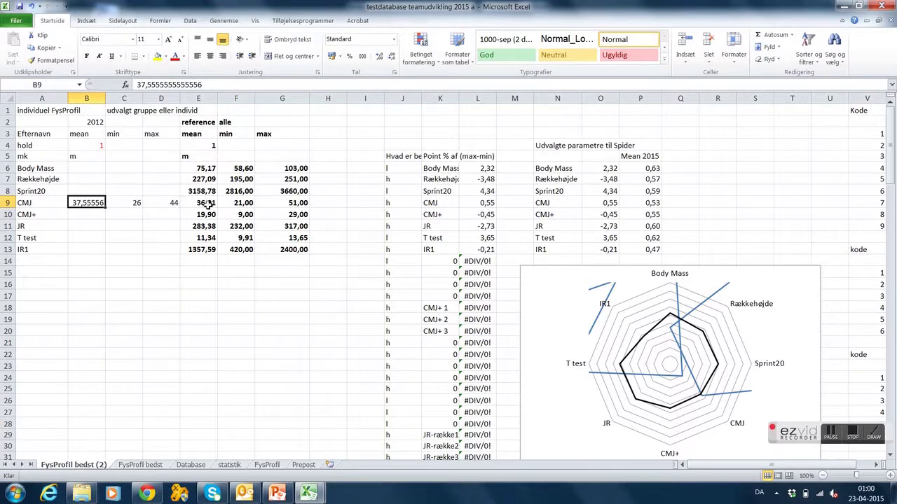
- Examine the CMJ point formula in L9 together with the team mean in B9 and the reference maximum in G9
left_click(484, 204)
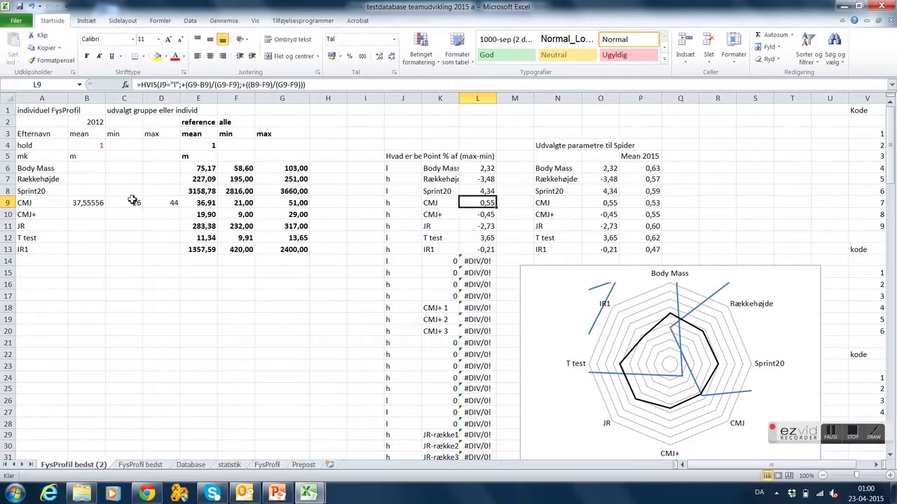
left_click(102, 202)
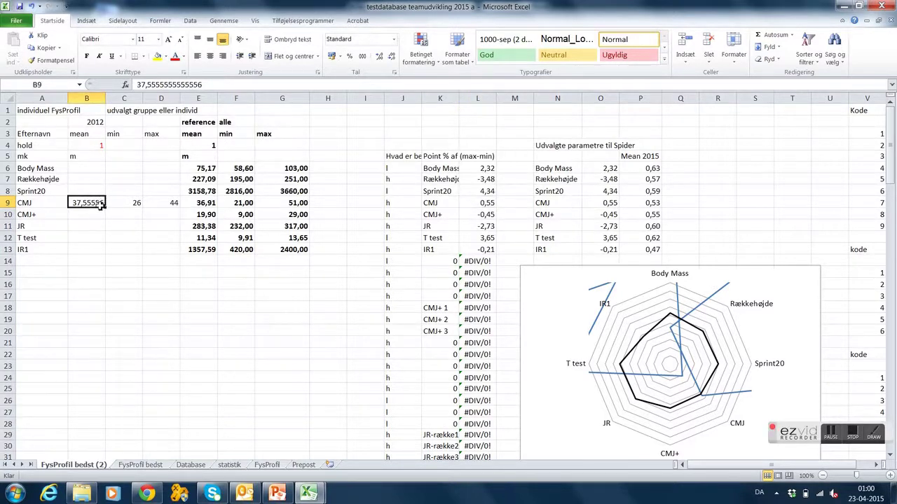
left_click(289, 205)
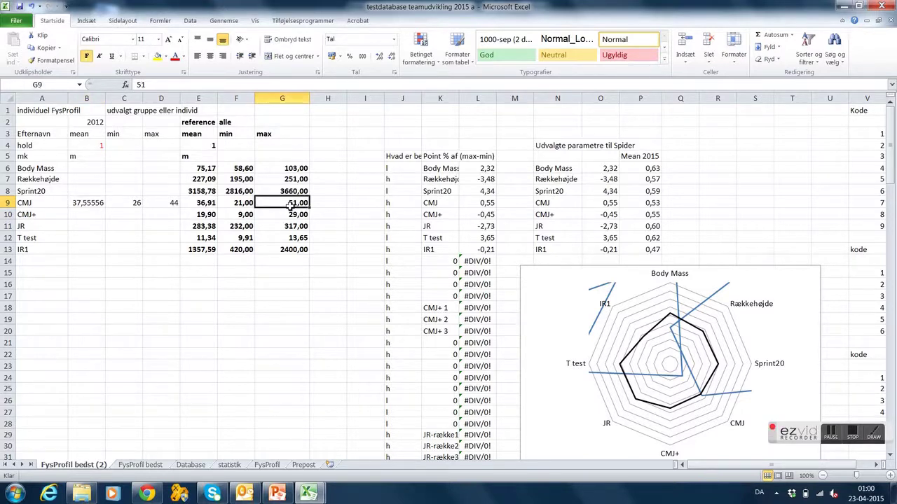
left_click(98, 203)
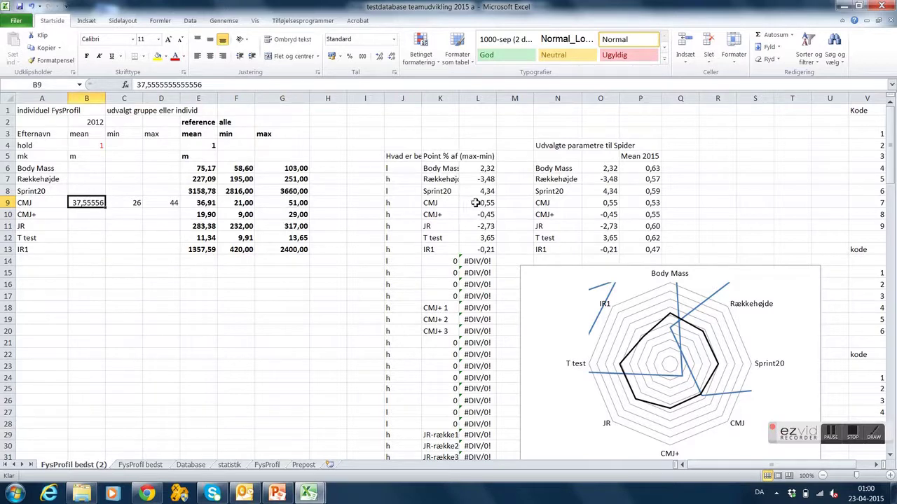
left_click(305, 205)
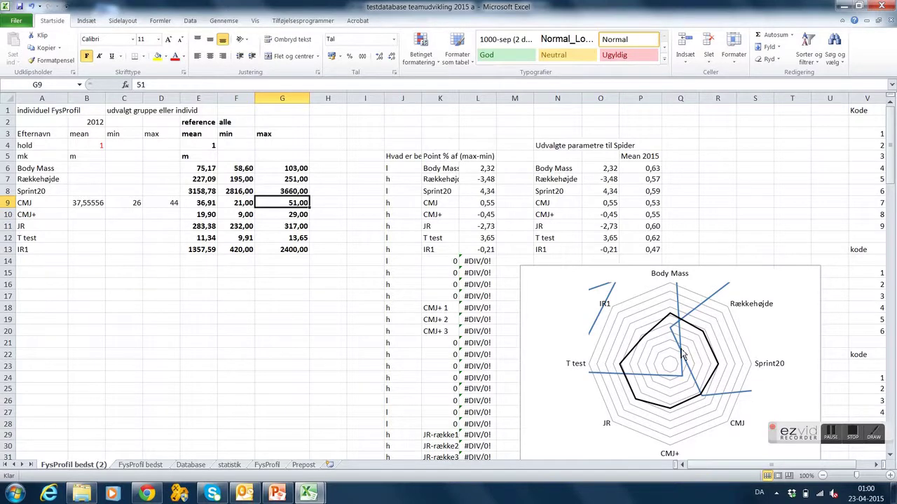
- Review the team value range B6:D13 and the point formulas in L6:L13 that feed the spider chart
mouse_move(684, 355)
left_click_drag(170, 170, 77, 244)
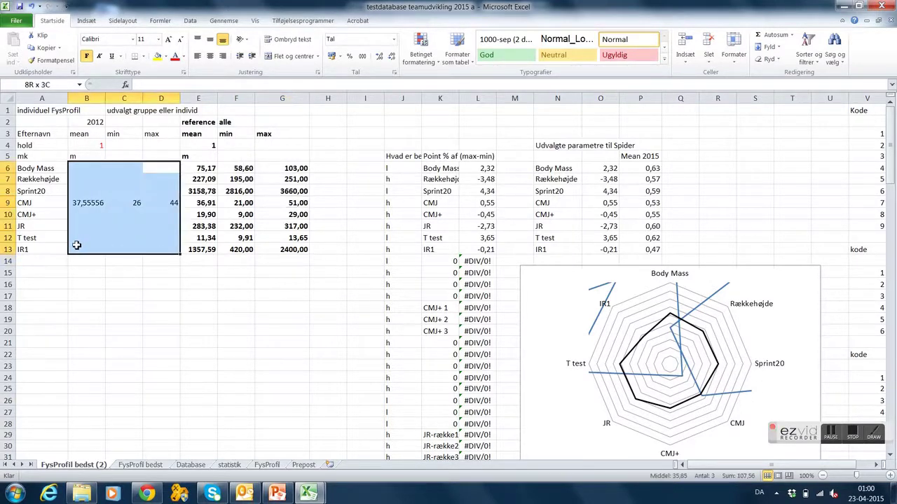
left_click_drag(487, 169, 477, 241)
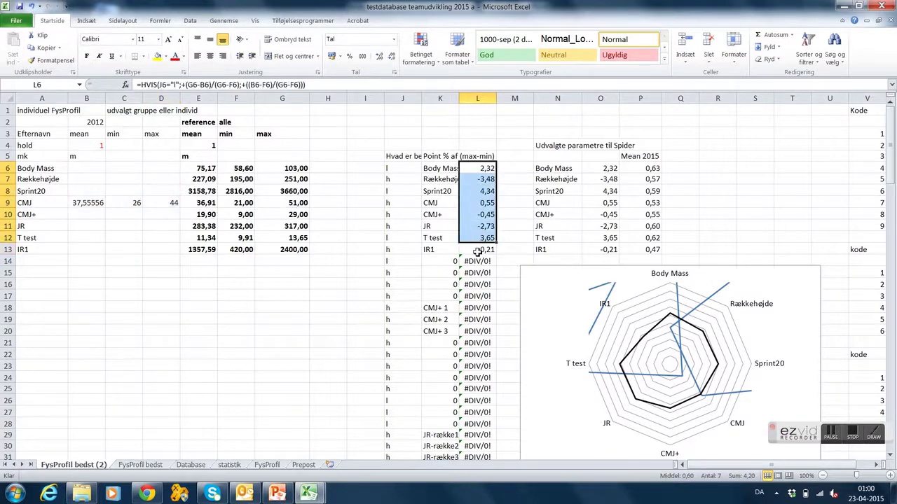
left_click(477, 252)
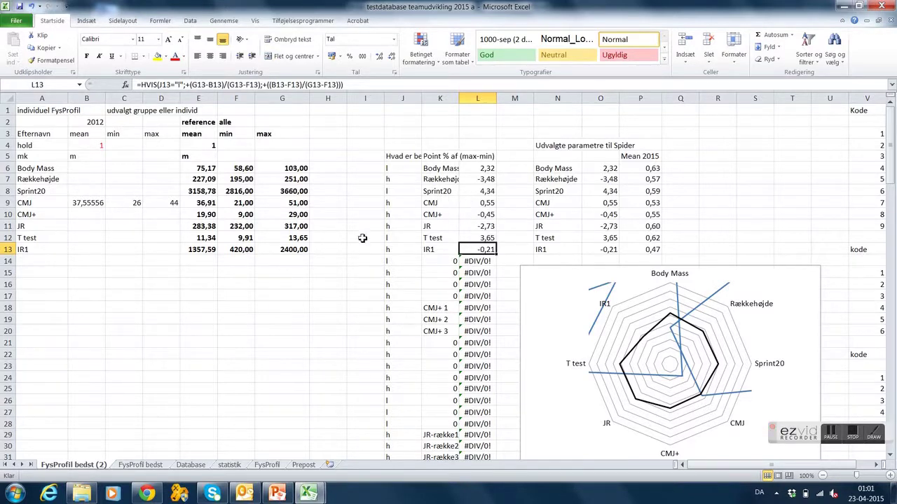
- Read the lowest-or-highest-is-best heading in J5 and check the l and h codes for the tests down to CMJ
left_click(412, 169)
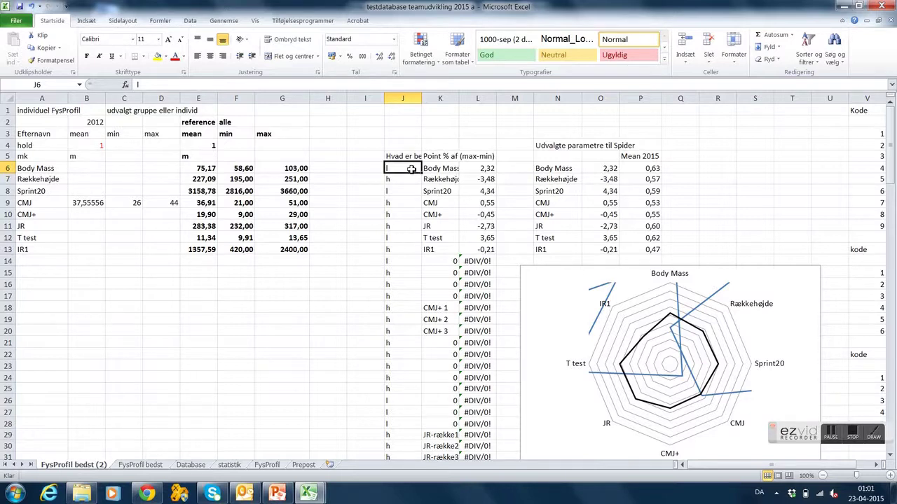
key("Up")
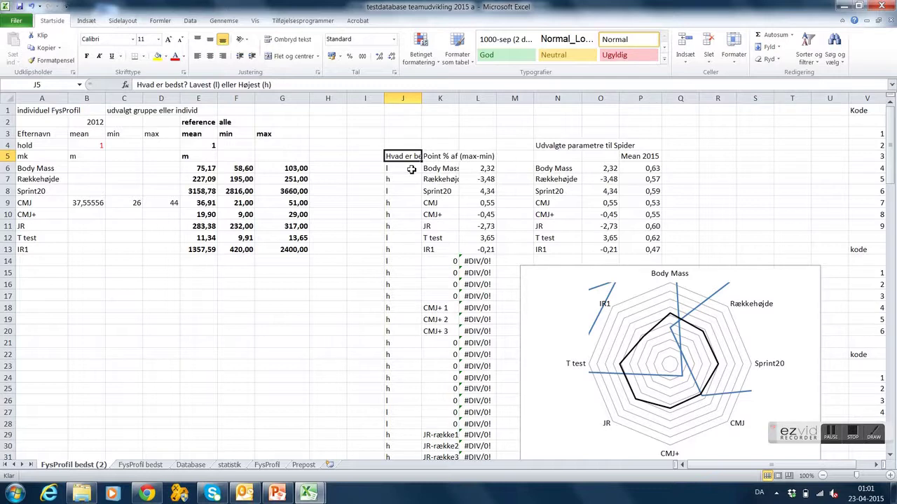
key("Down")
key("Down")
key("Down")
key("Right")
key("Left")
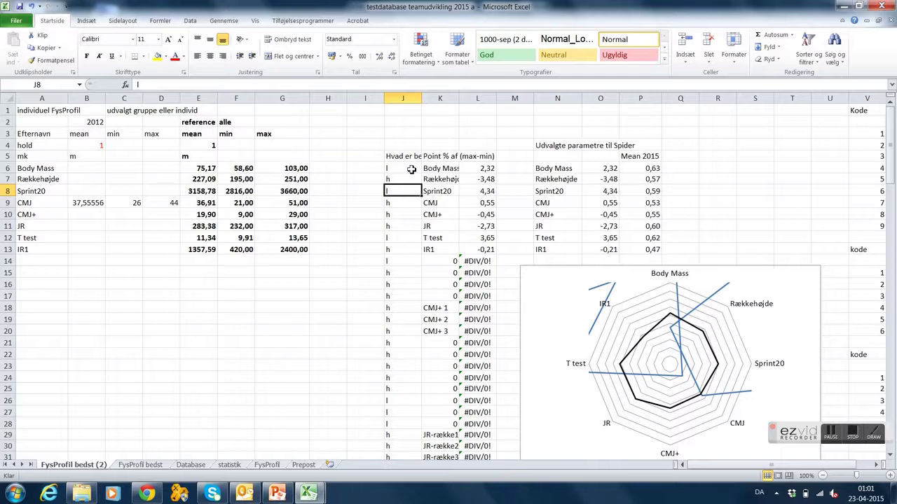
key("Right")
key("Right")
key("Left")
key("Left")
key("Down")
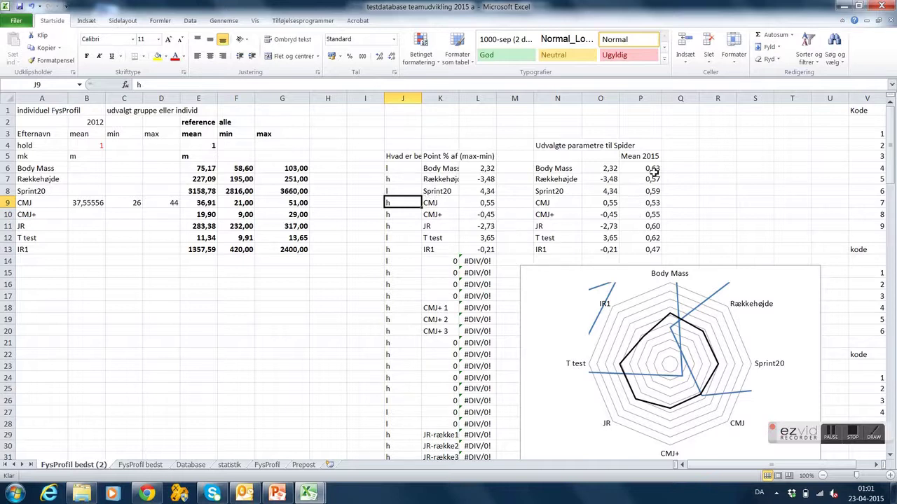
- Examine the Mean 2015 scores in P6:P13, then compare the team and reference lines in the FysProfil bedst spider chart
left_click_drag(652, 168, 643, 249)
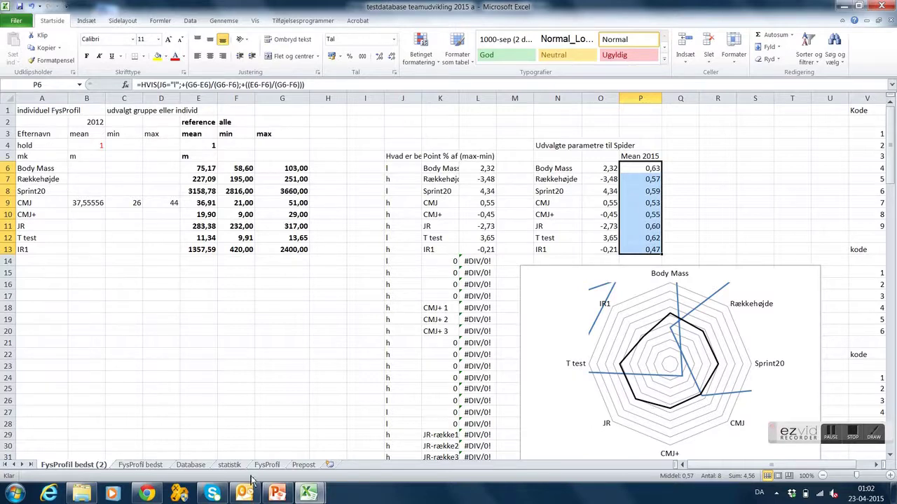
left_click(153, 466)
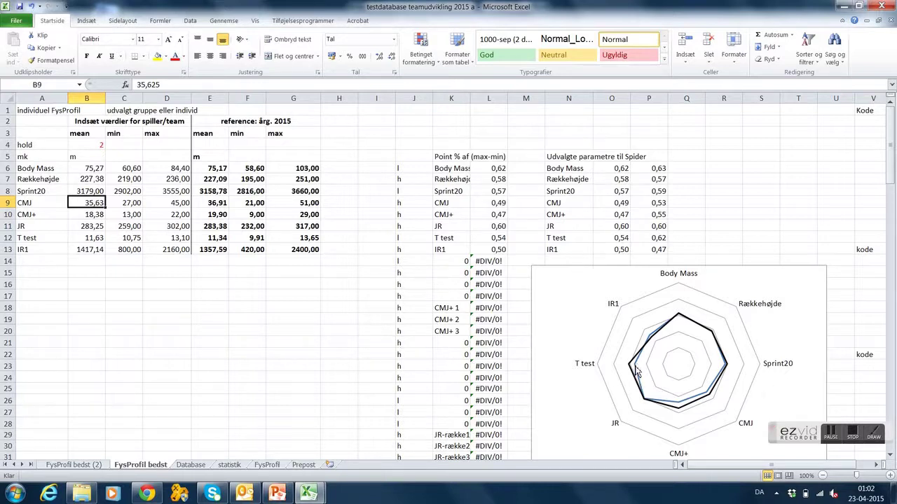
mouse_move(639, 371)
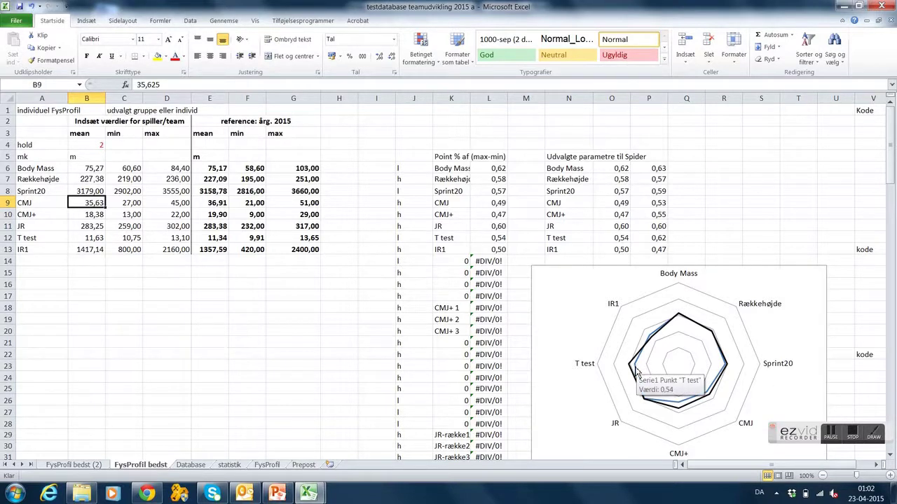
mouse_move(652, 342)
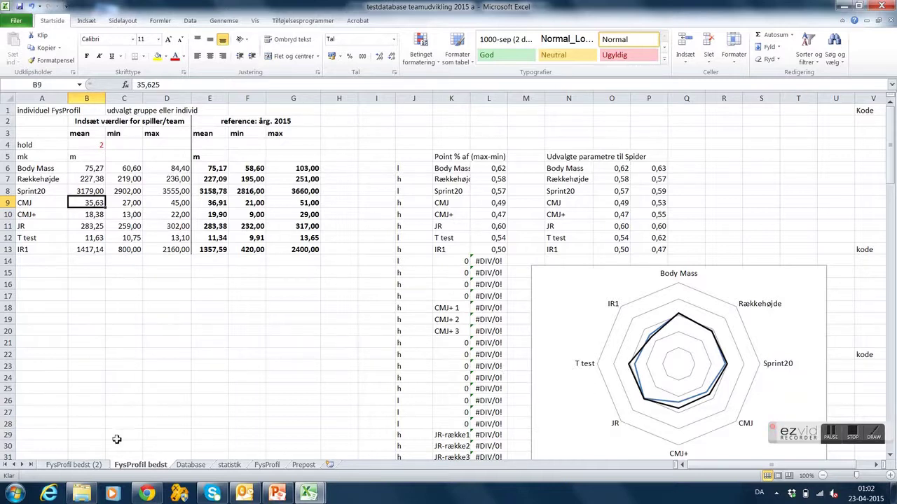
- Review the team means in B6:B13 and reference values in E6:G13 on FysProfil bedst (2), then return to the PowerPoint work questions
left_click(71, 465)
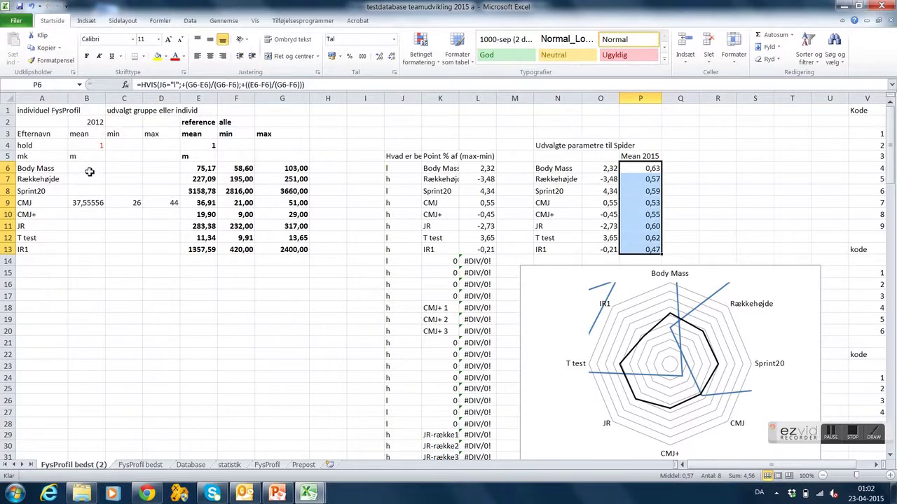
left_click_drag(89, 170, 83, 258)
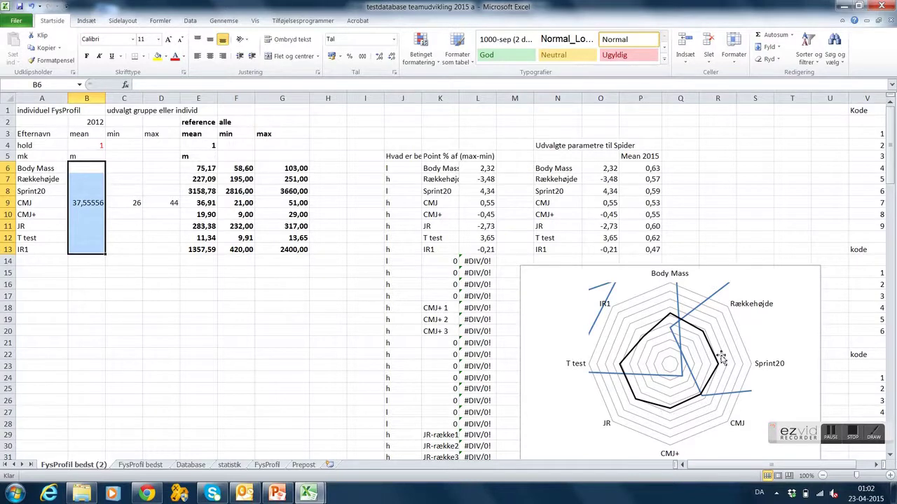
mouse_move(686, 382)
left_click(239, 170)
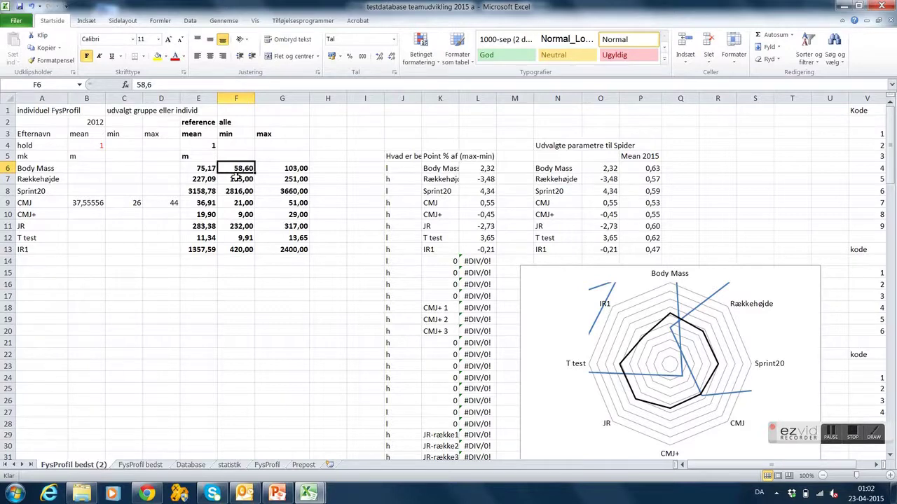
left_click_drag(275, 169, 205, 255)
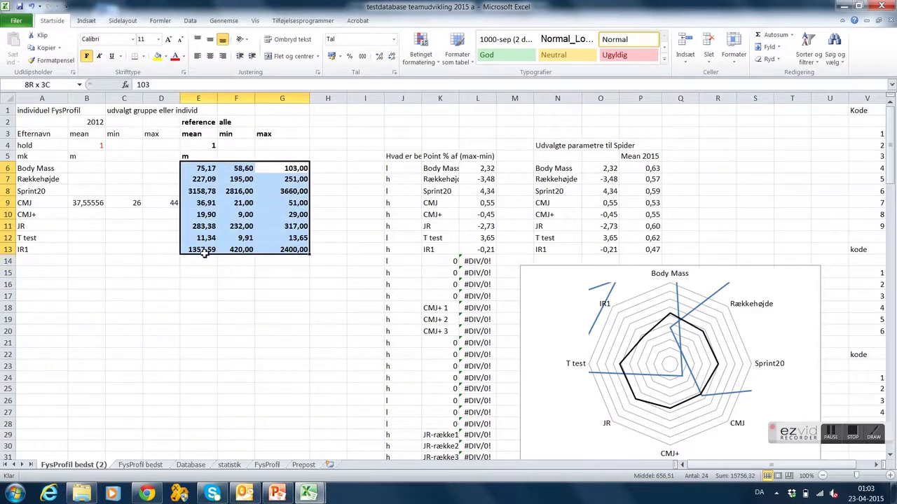
left_click(208, 274)
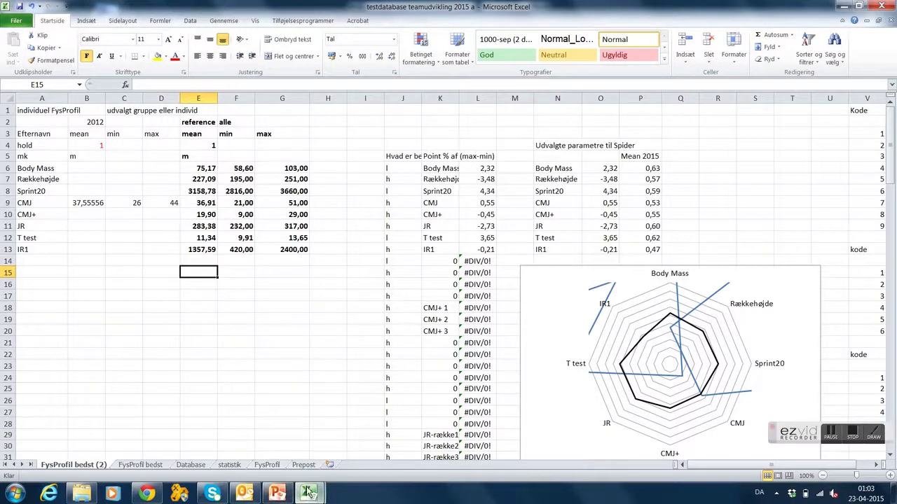
left_click(278, 494)
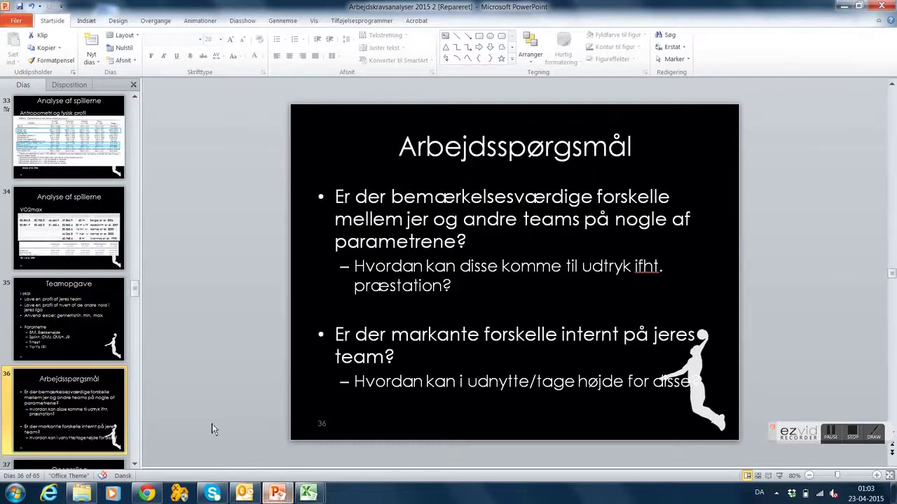